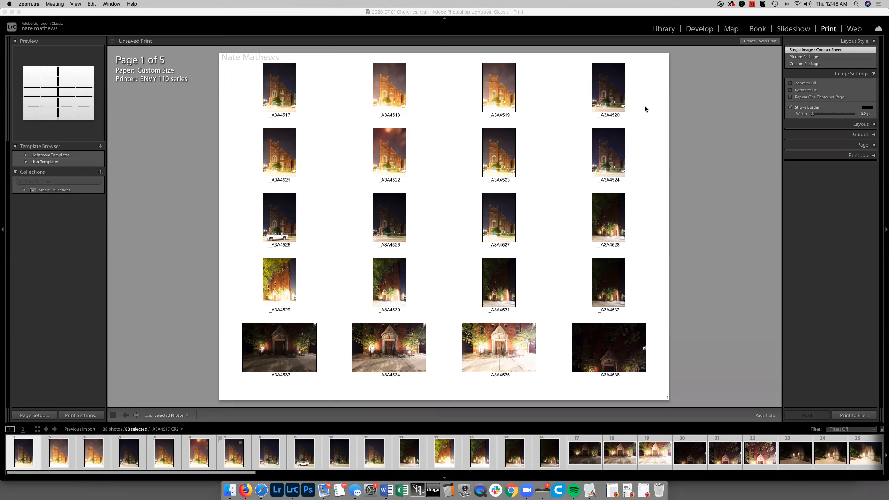
Expand the Print Job, Page, Guides and Layout settings of the contact sheet
click(874, 157)
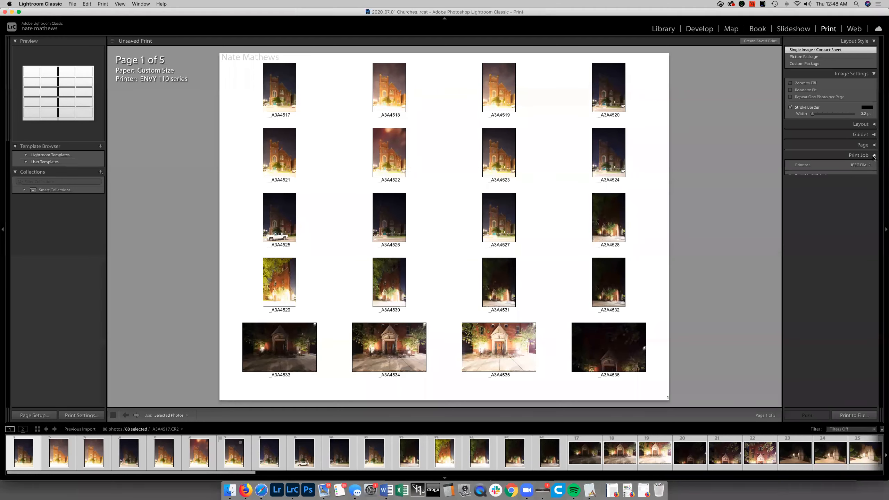
click(873, 145)
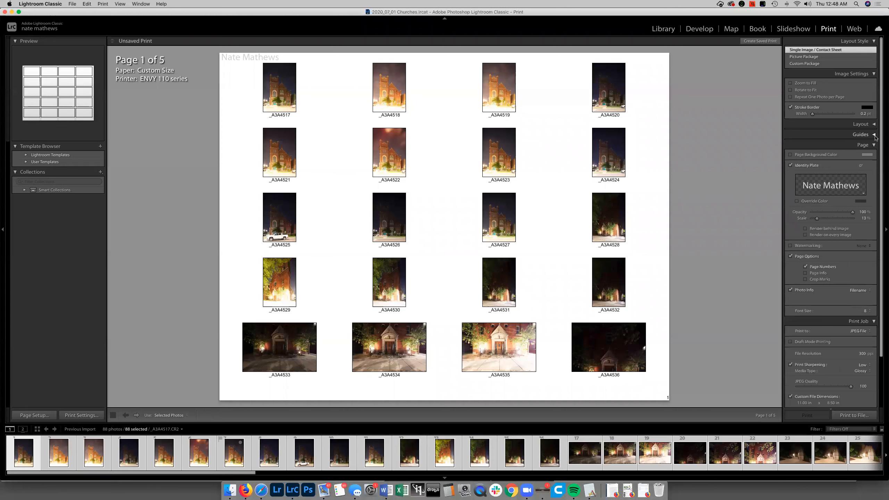
click(874, 135)
click(874, 125)
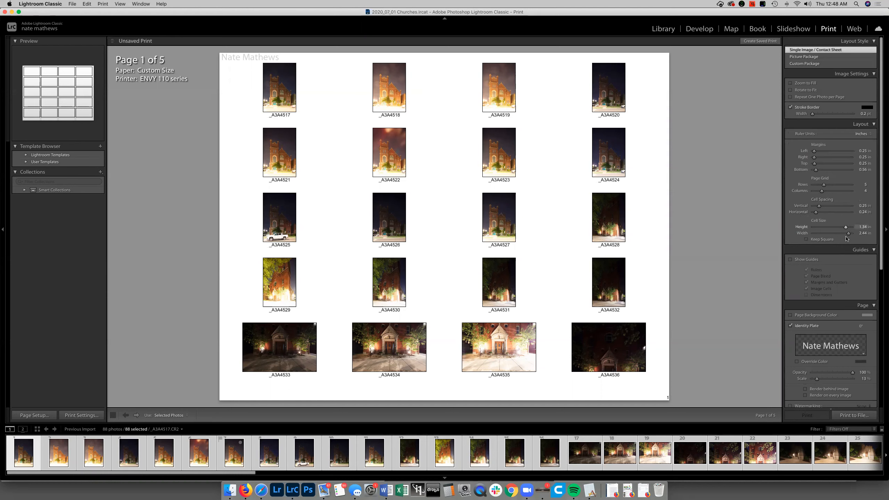
Set the print job's custom file dimensions to 8.5 by 11 inches
scroll(832, 298, down, 6)
scroll(846, 359, down, 4)
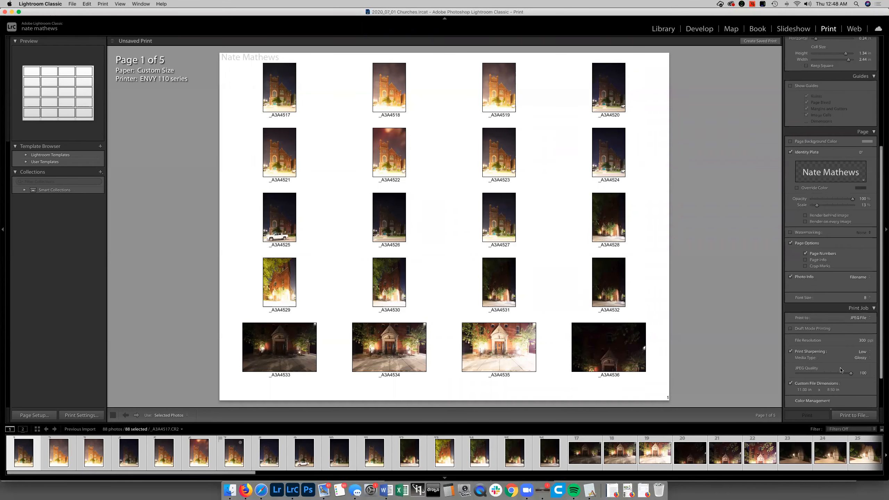
click(801, 345)
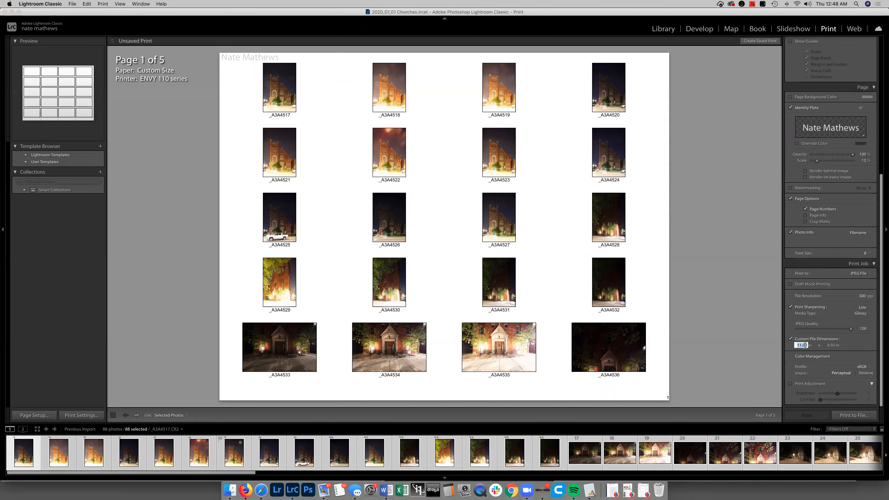
text(8.5)
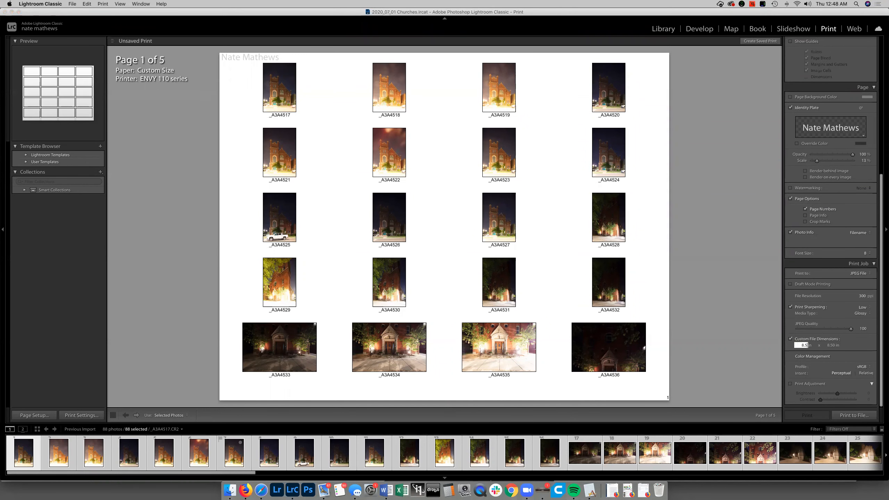
key(Tab)
text(11)
key(Return)
Set the contact sheet's page grid to 4 rows and 5 columns
scroll(841, 230, up, 4)
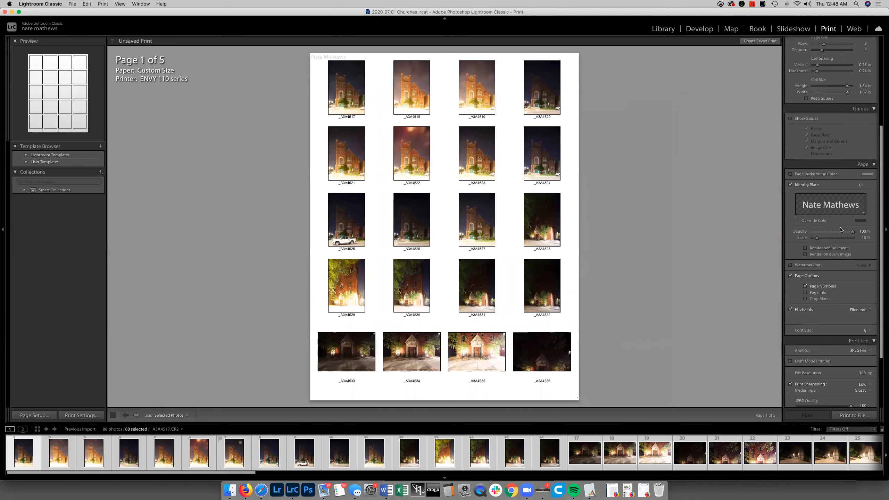
scroll(841, 231, up, 3)
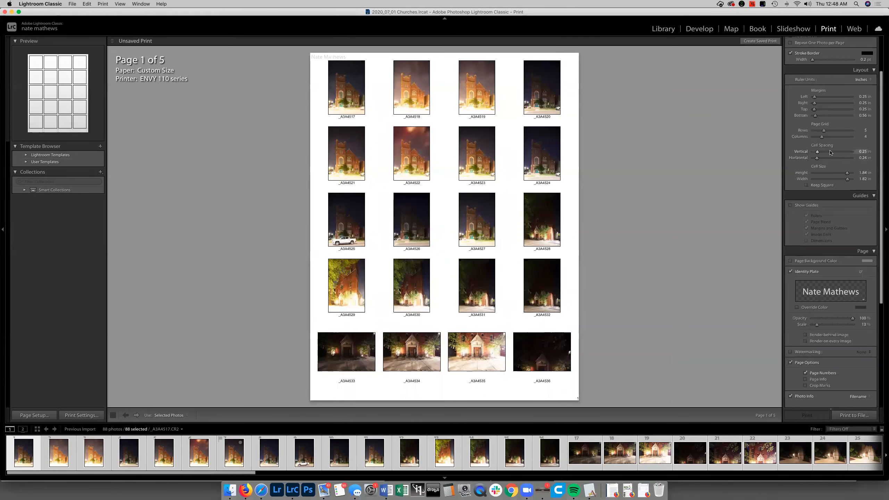
drag(821, 137, 821, 131)
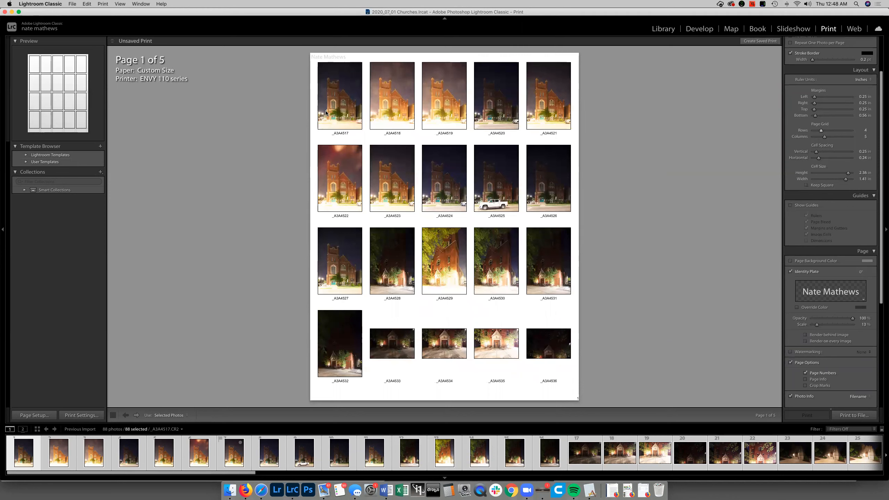
Enable Rotate to Fit for the images and set the page grid to 2 rows and 3 columns
scroll(805, 105, up, 3)
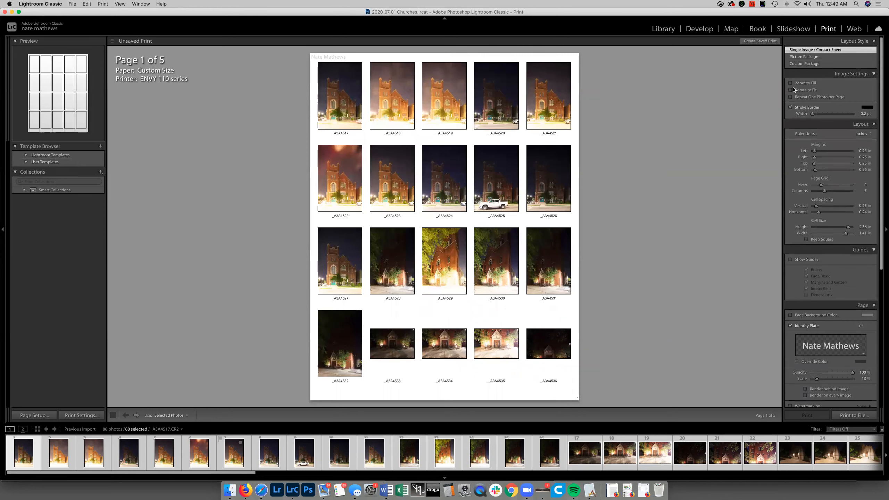
click(796, 91)
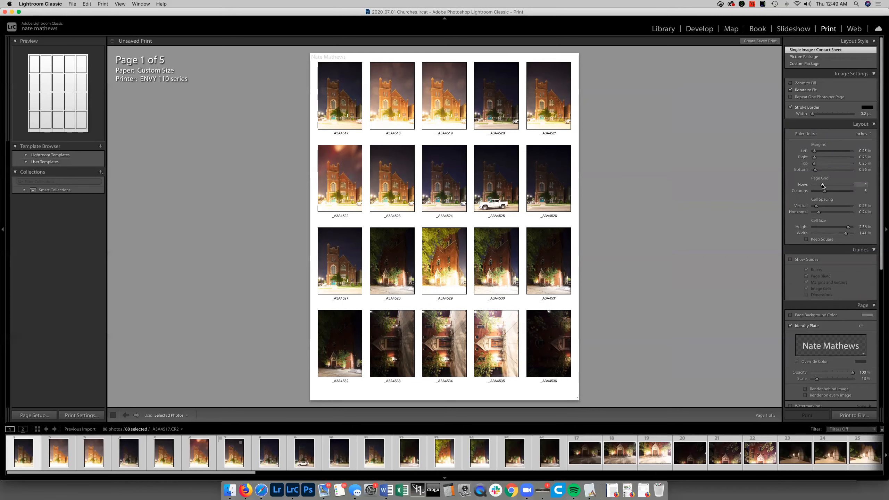
drag(820, 185, 815, 193)
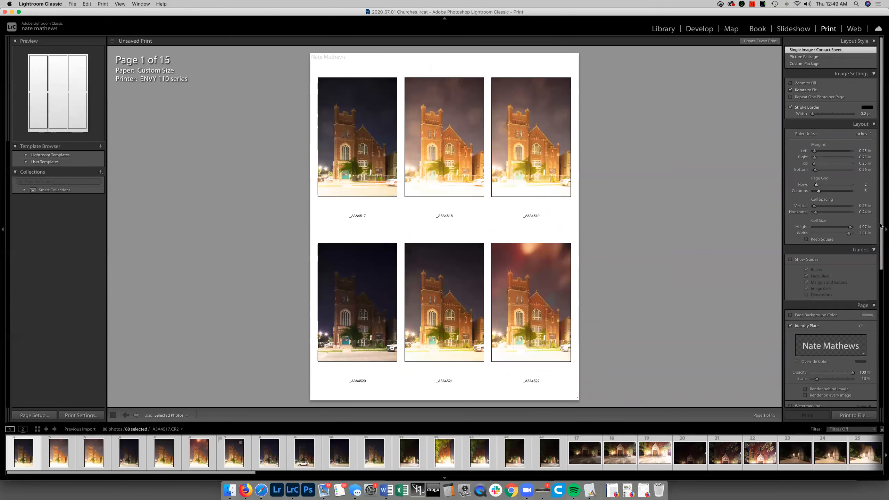
Set the print job's custom file dimensions to 12 inches wide by 8 inches high
drag(880, 227, 876, 381)
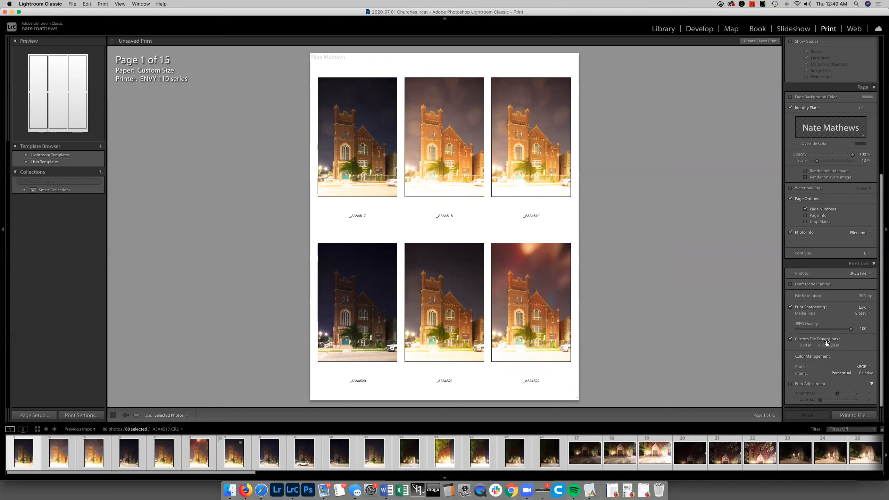
click(803, 345)
click(830, 345)
text(8)
click(805, 345)
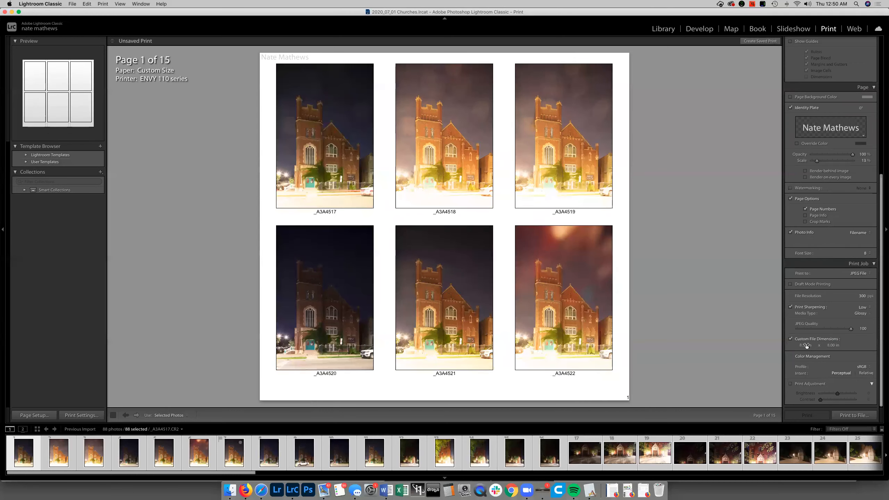
text(12)
key(Return)
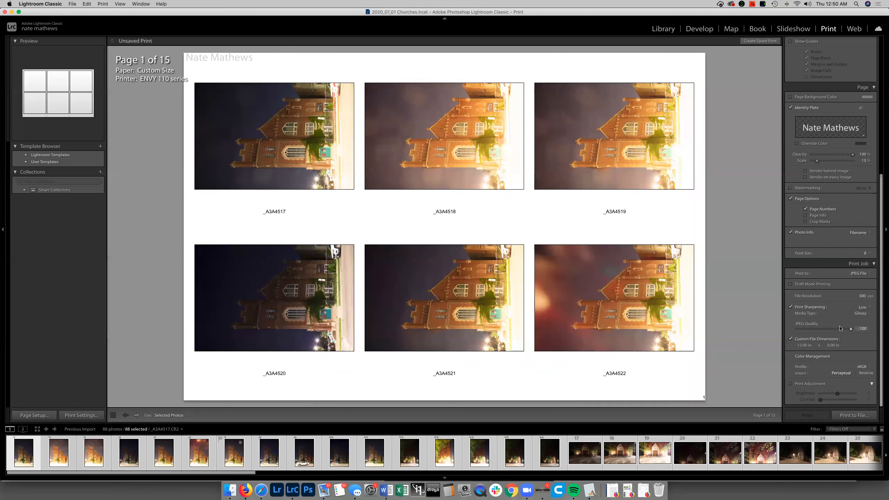
Disable Rotate to Fit for the contact sheet images
scroll(845, 221, up, 5)
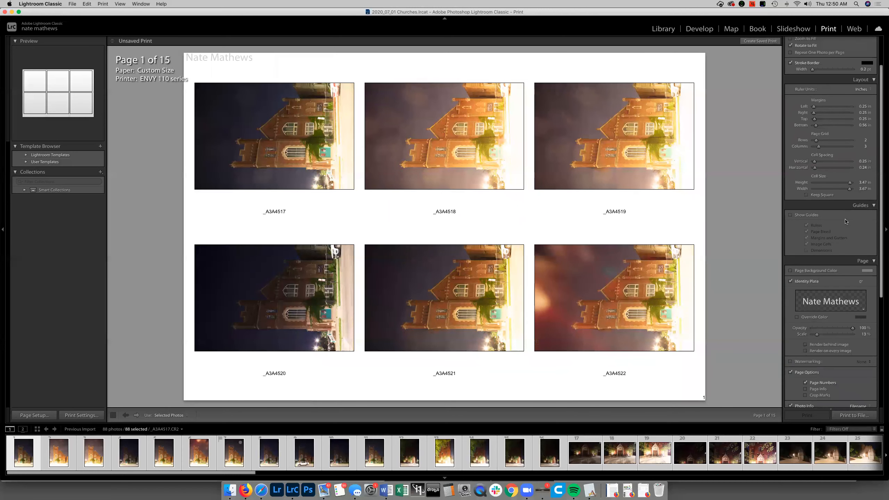
scroll(845, 221, up, 2)
click(799, 90)
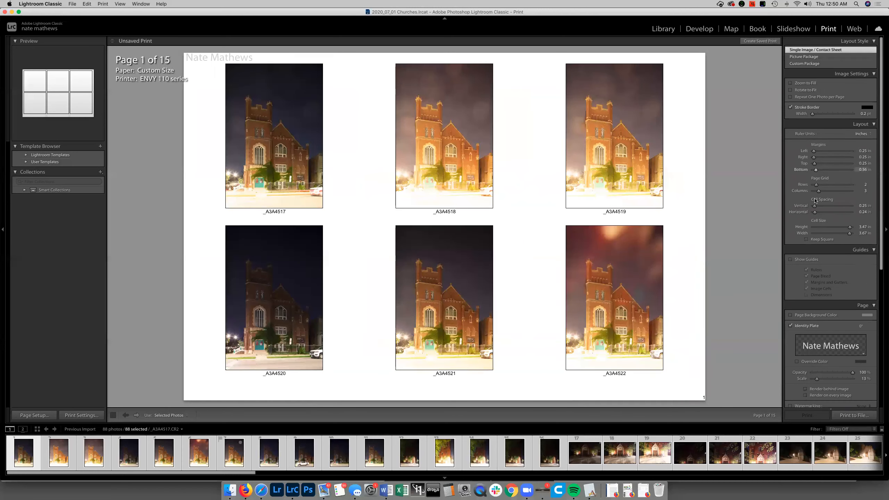
Set the contact sheet's page grid to 3 rows and 4 columns
scroll(815, 201, down, 6)
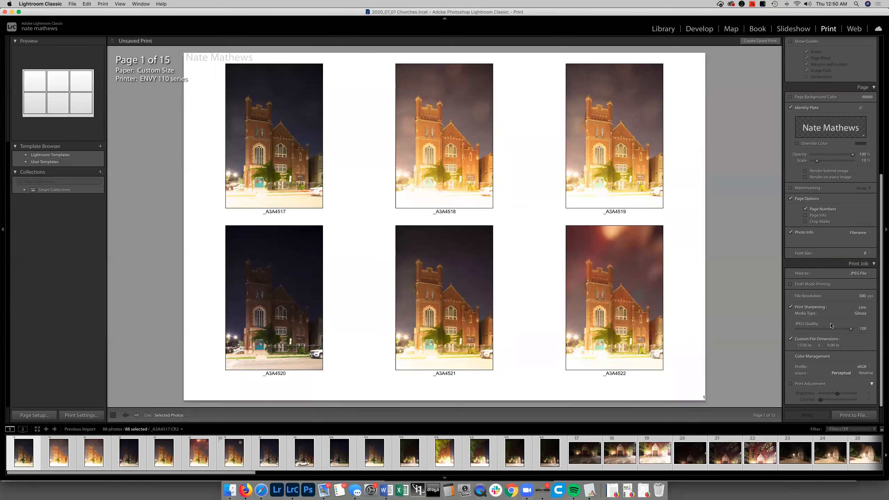
scroll(830, 325, up, 3)
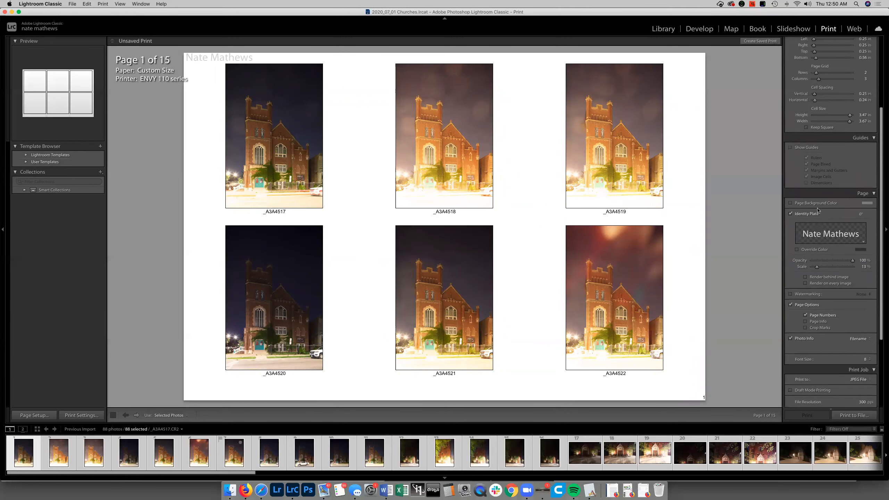
scroll(830, 211, up, 1)
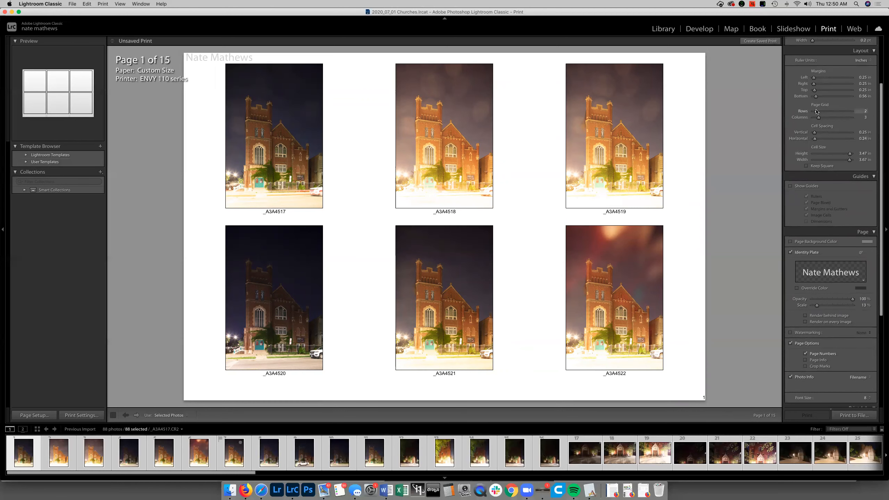
drag(816, 112, 821, 118)
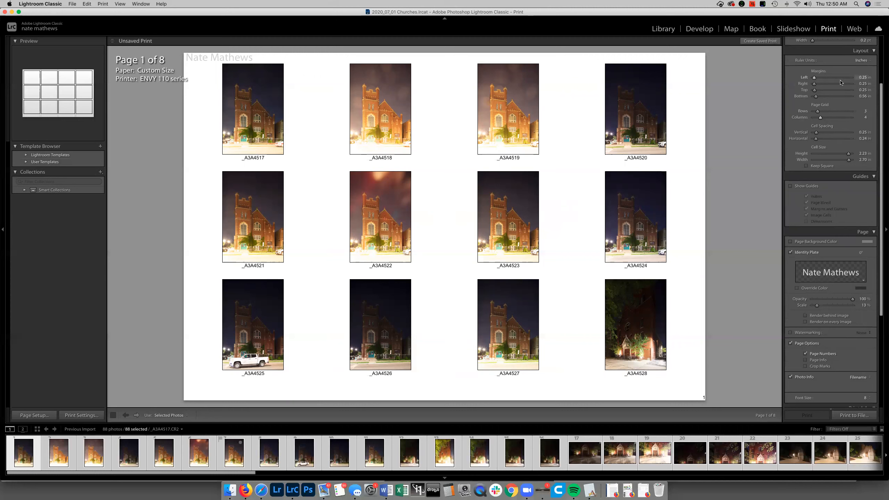
Page through the contact sheet to its last page and return to the first one
scroll(830, 236, down, 1)
scroll(829, 236, down, 3)
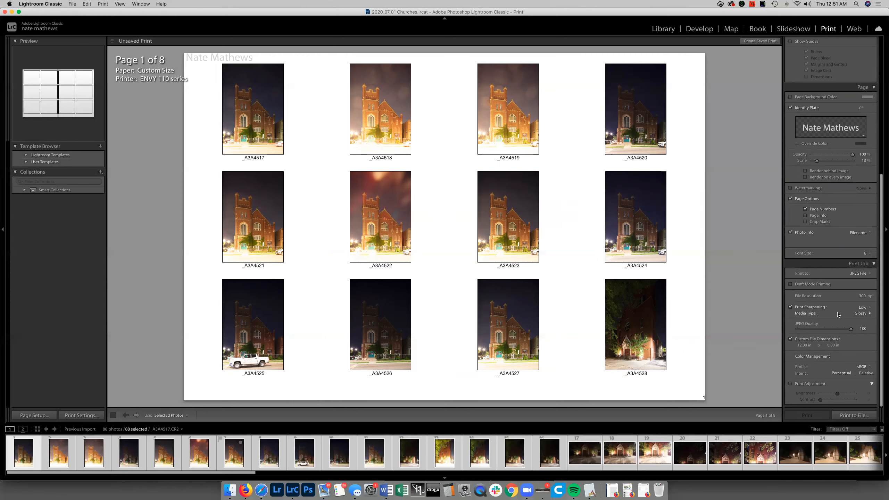
scroll(838, 315, up, 4)
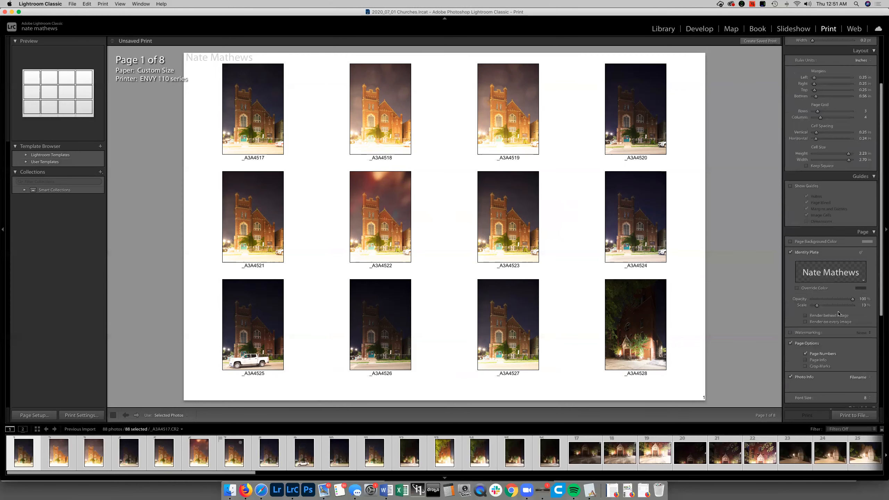
scroll(838, 314, up, 1)
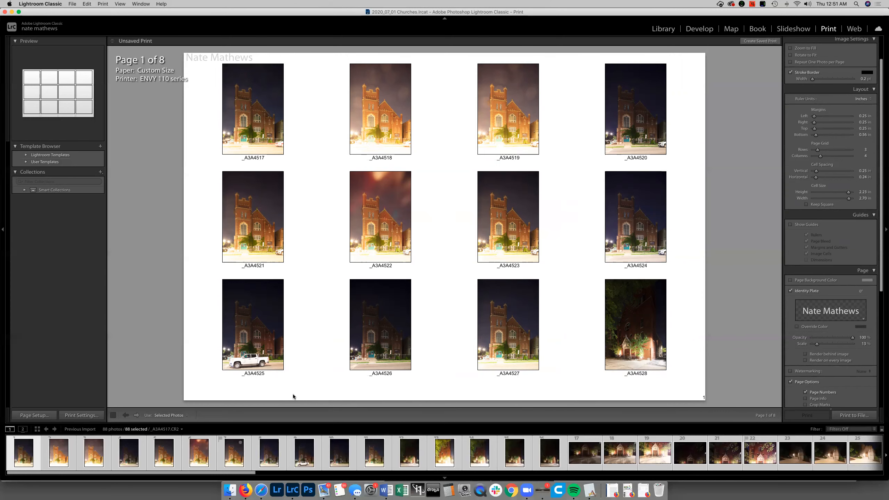
click(136, 415)
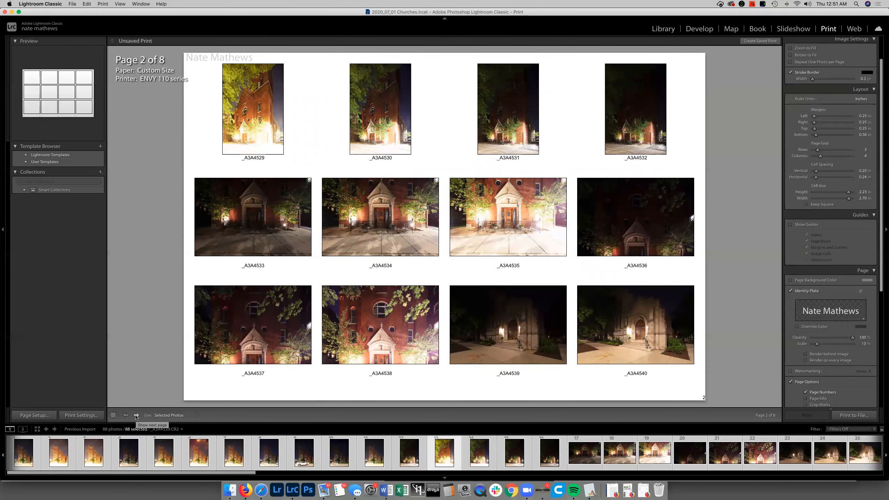
click(136, 415)
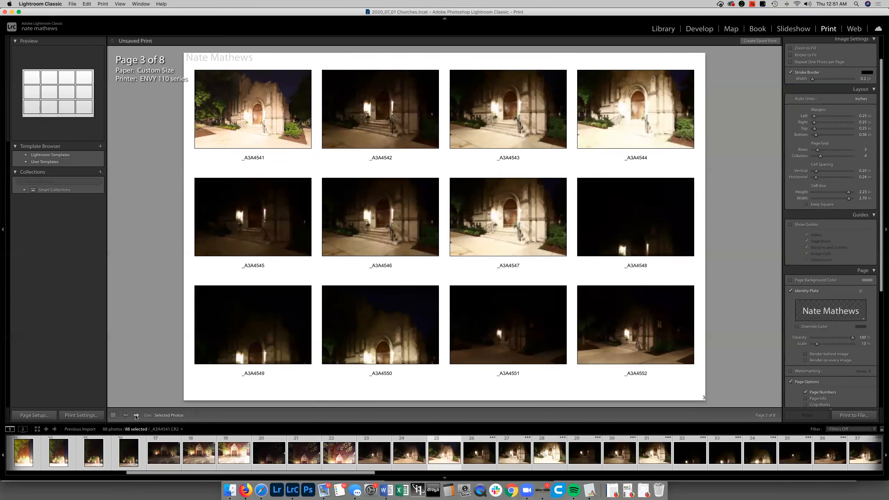
click(136, 415)
click(137, 416)
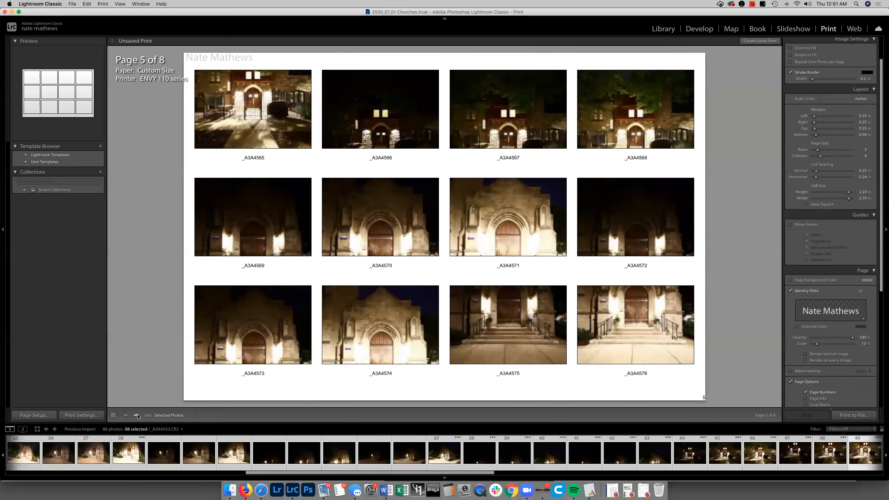
click(137, 415)
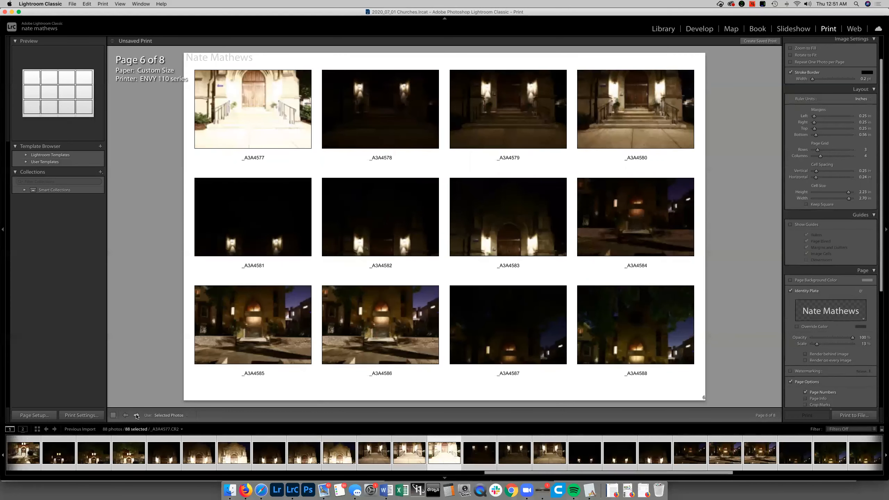
click(137, 416)
click(137, 415)
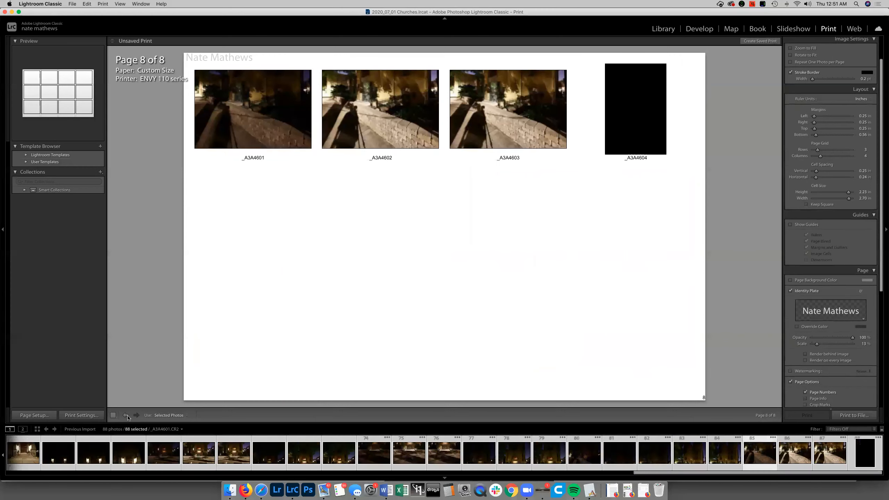
click(126, 417)
click(126, 417)
click(127, 417)
click(126, 416)
click(127, 416)
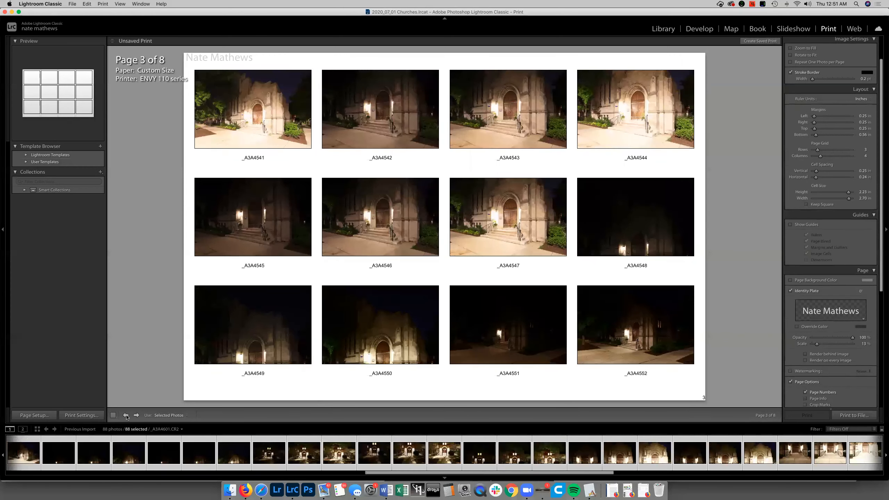
click(126, 417)
click(126, 416)
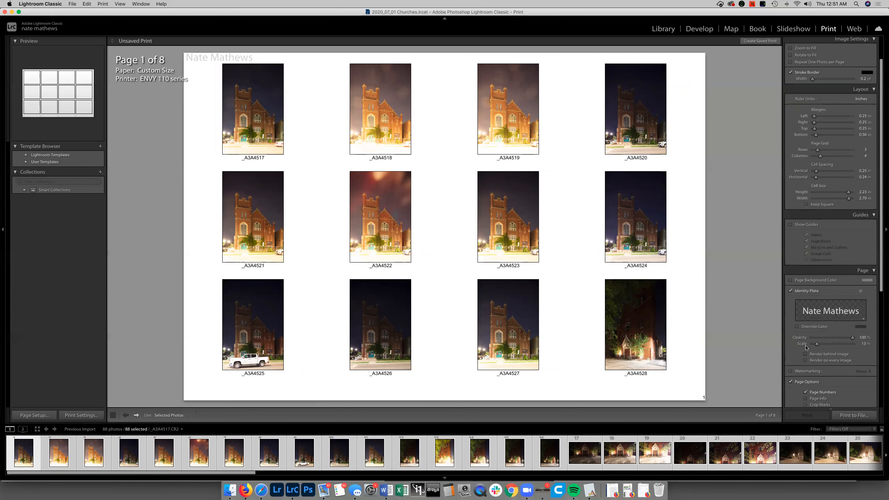
Collapse the Page and Guides settings
scroll(806, 347, down, 10)
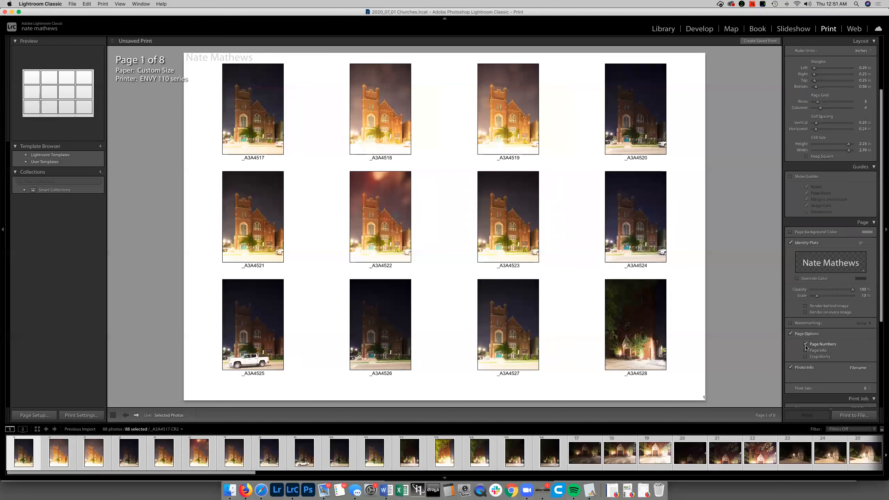
scroll(805, 347, down, 1)
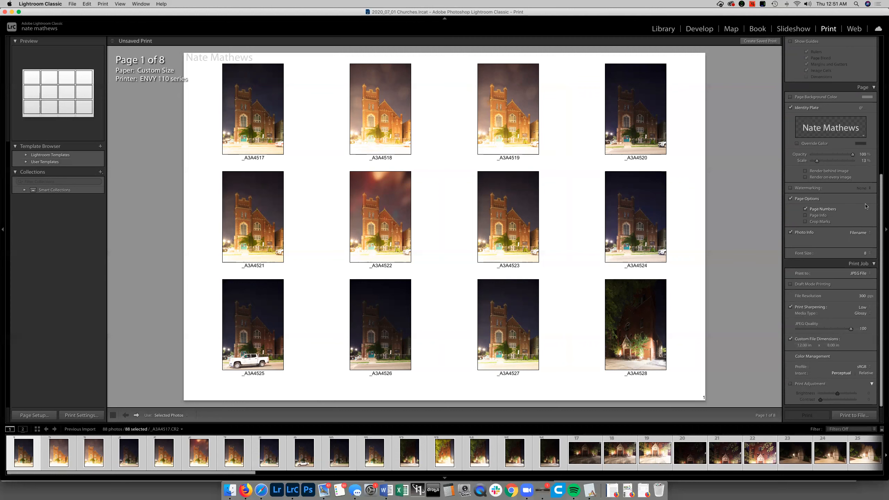
click(862, 87)
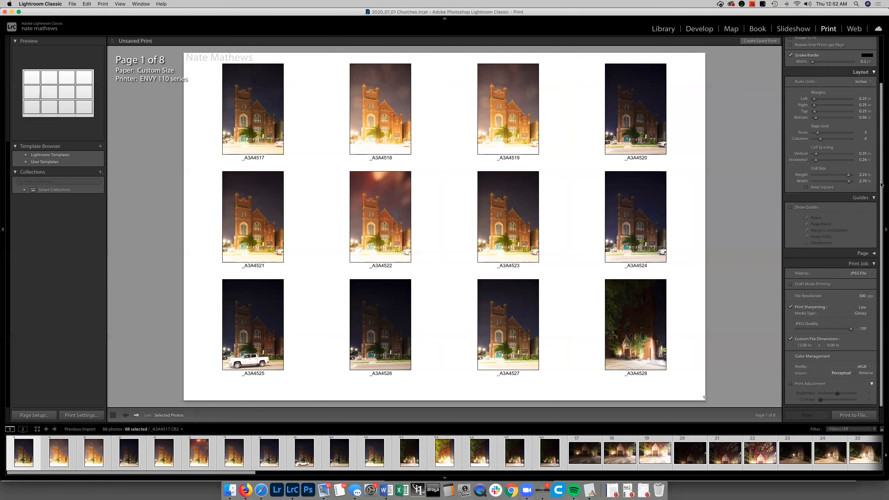
click(874, 198)
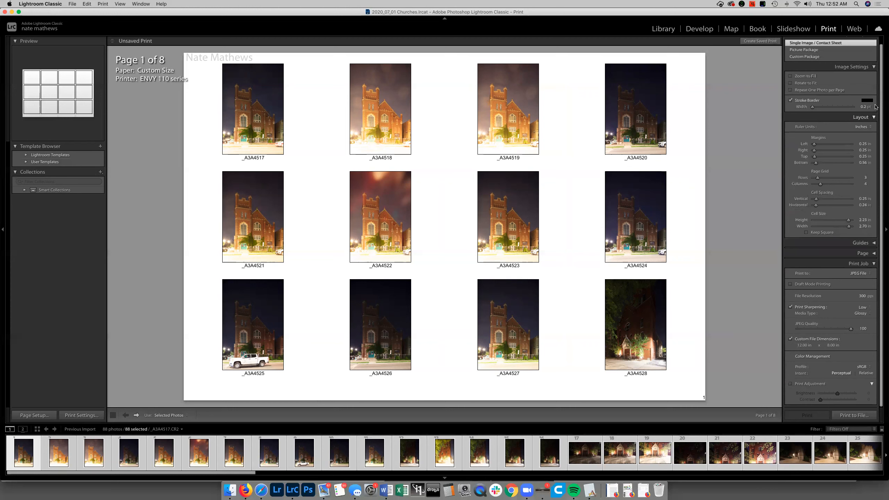
Collapse the Layout and Image Settings sections and set the print job's file resolution to 600 ppi
click(873, 117)
click(864, 74)
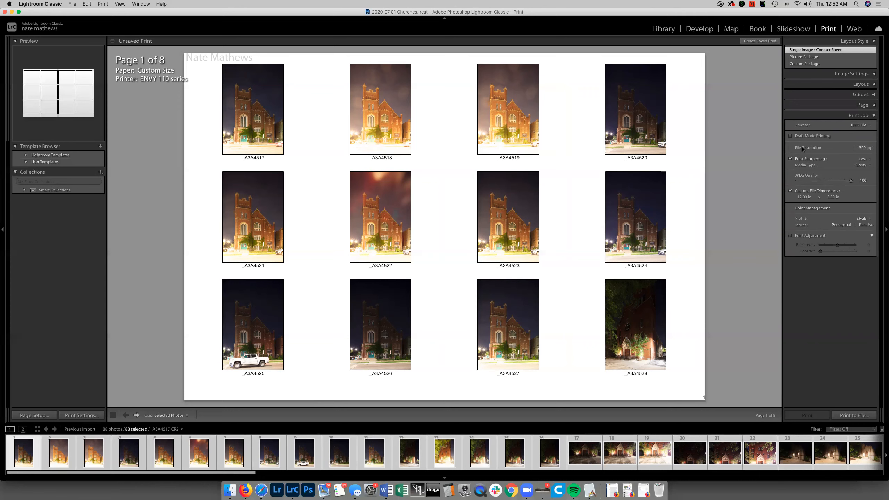
click(864, 149)
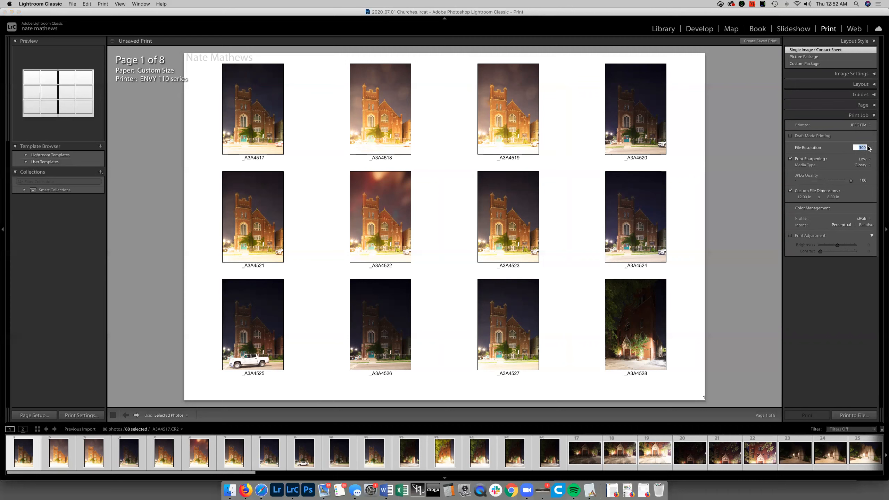
text(600)
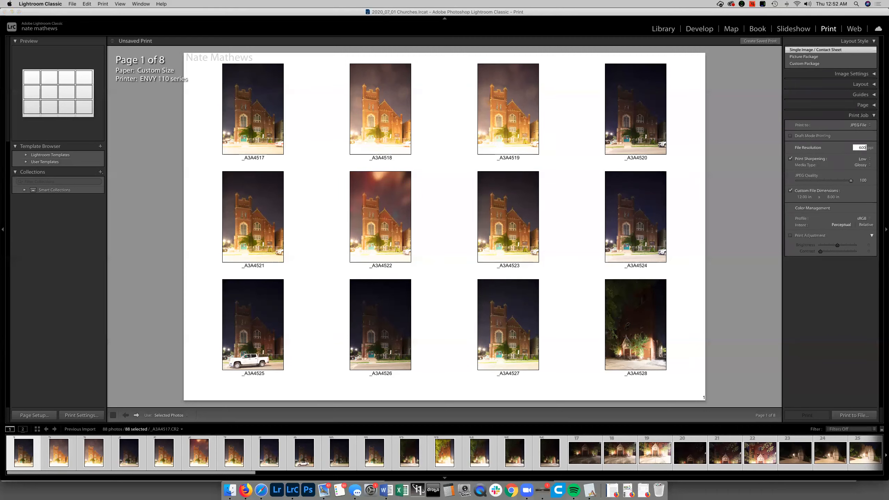
key(Return)
Review the page's identity plate text in the Identity Plate Editor and accept it as is
click(874, 115)
click(873, 106)
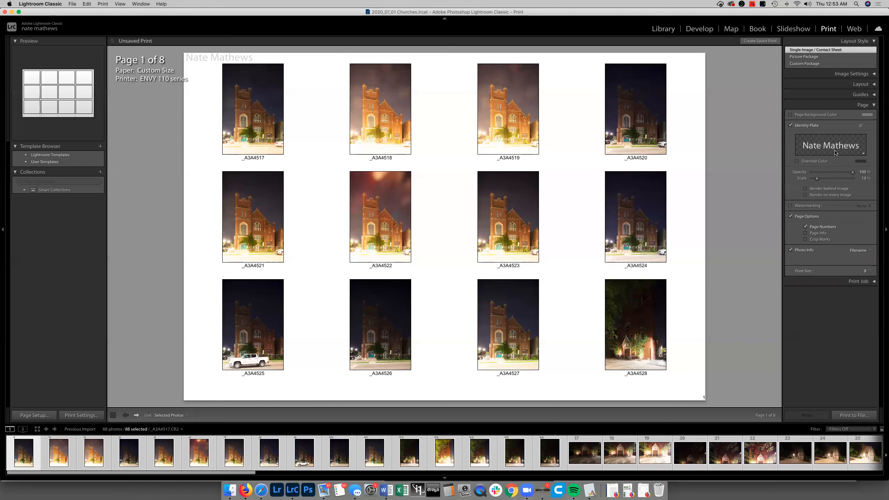
click(862, 155)
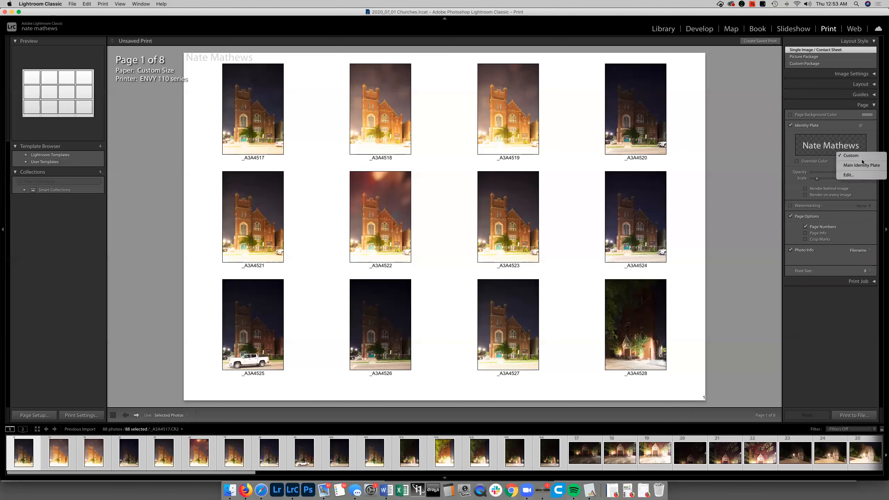
click(849, 175)
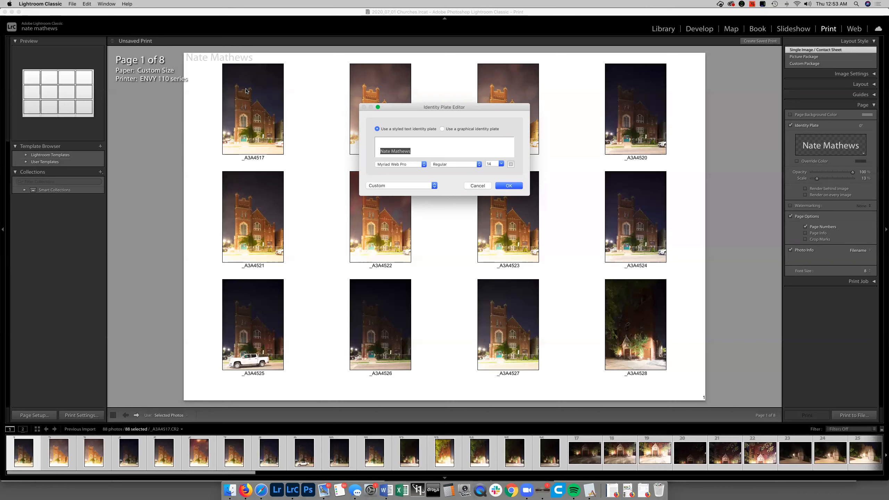
click(511, 185)
mouse_move(816, 178)
mouse_down()
mouse_move(825, 179)
mouse_move(816, 179)
mouse_up()
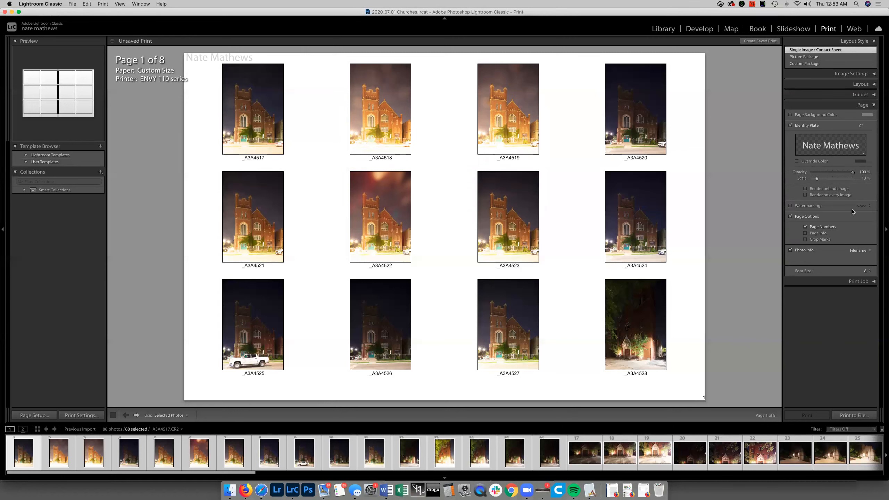
Check the page numbers by paging forward to page 3 of the contact sheet and back to page 1
click(814, 228)
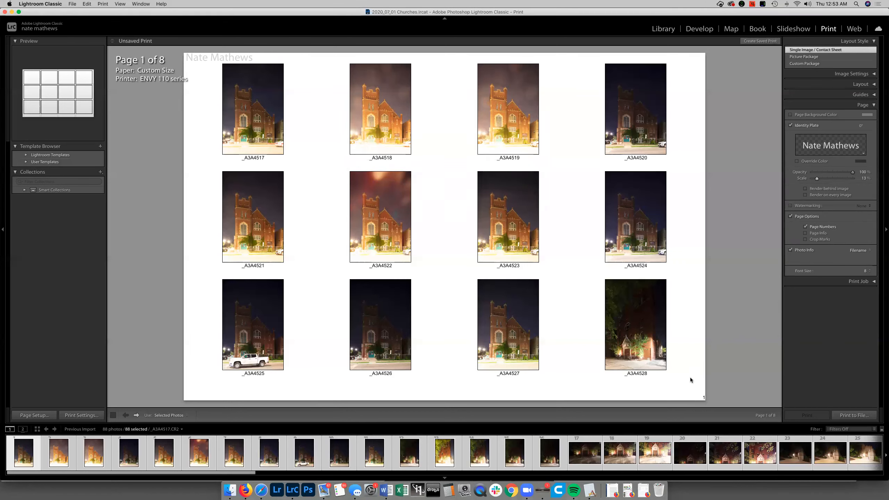
click(136, 415)
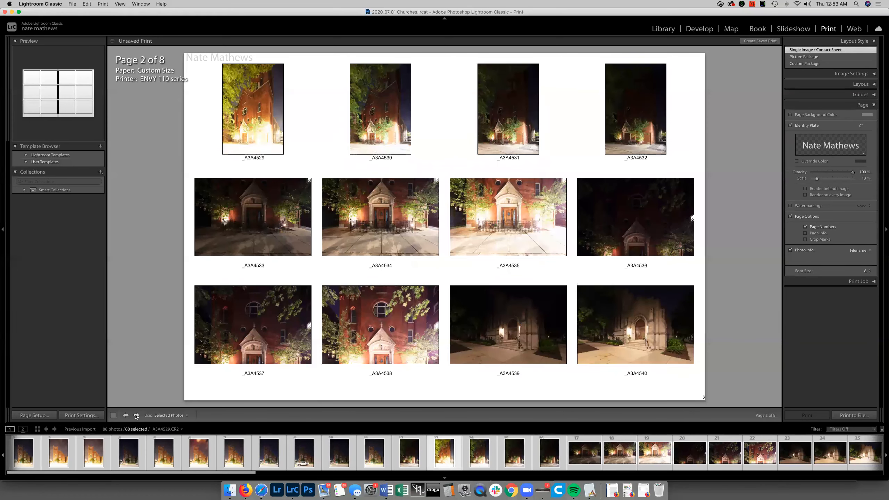
click(136, 415)
click(126, 416)
click(126, 415)
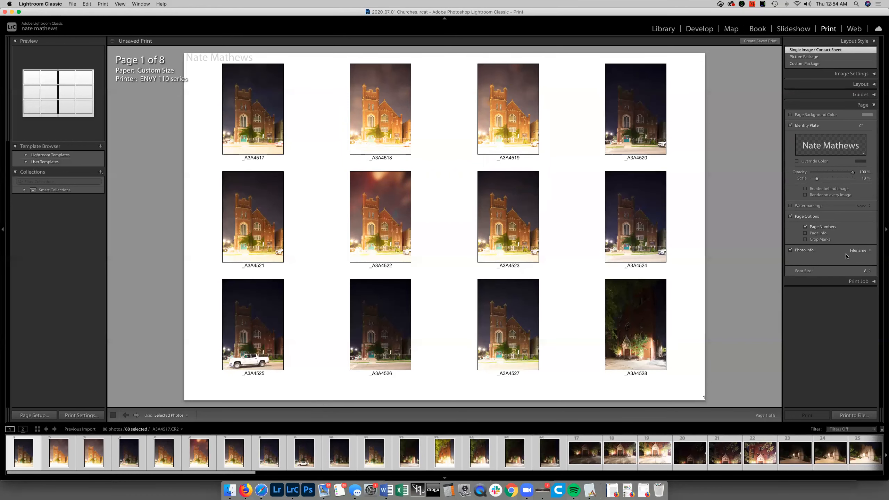
Choose Filename as the photo info printed under each image and collapse the Page settings
click(856, 252)
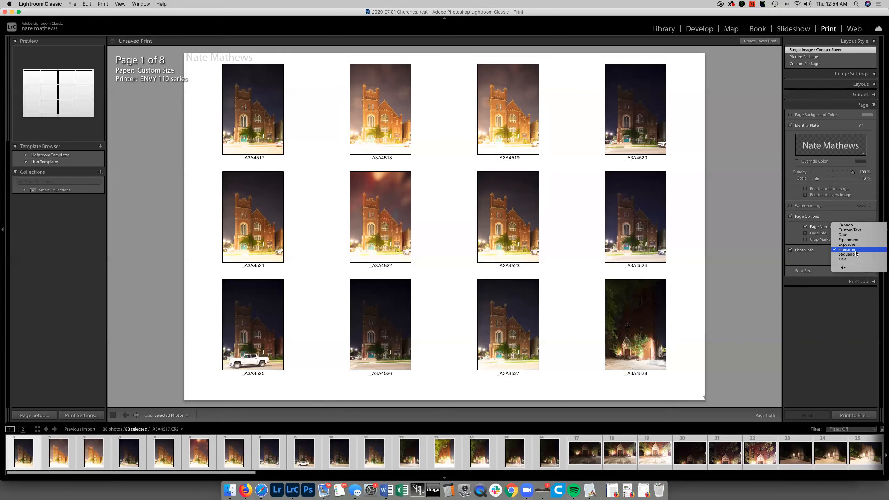
click(856, 250)
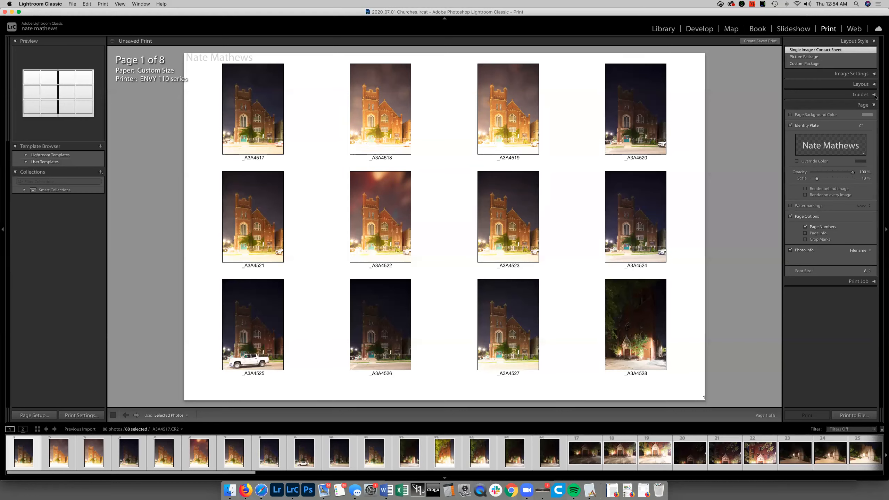
click(875, 106)
Show the layout guides with image dimensions on the contact sheet and hide them again
click(871, 95)
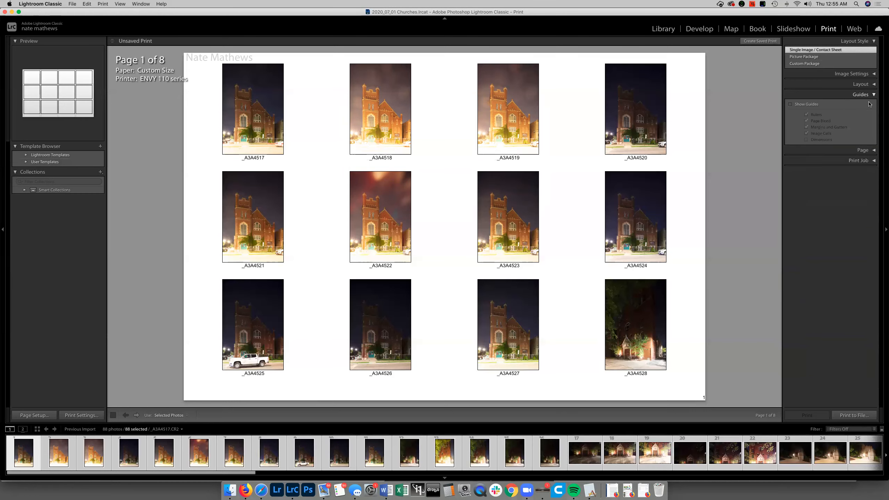
click(800, 105)
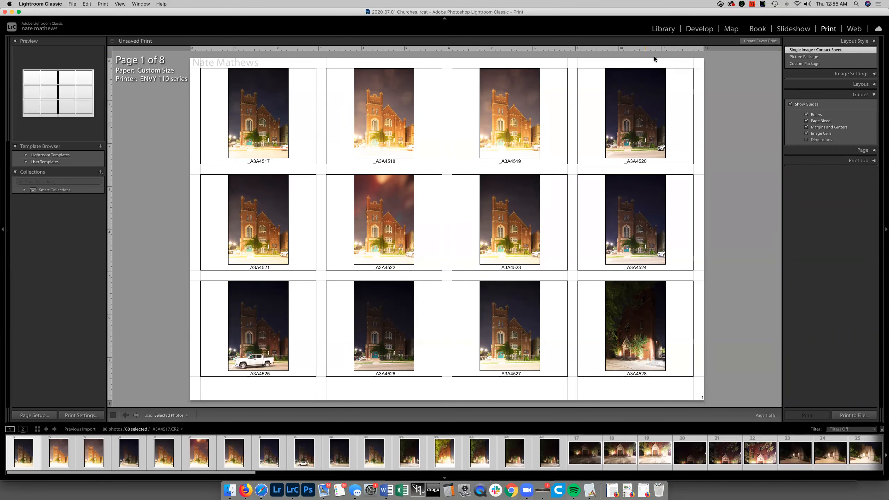
click(817, 140)
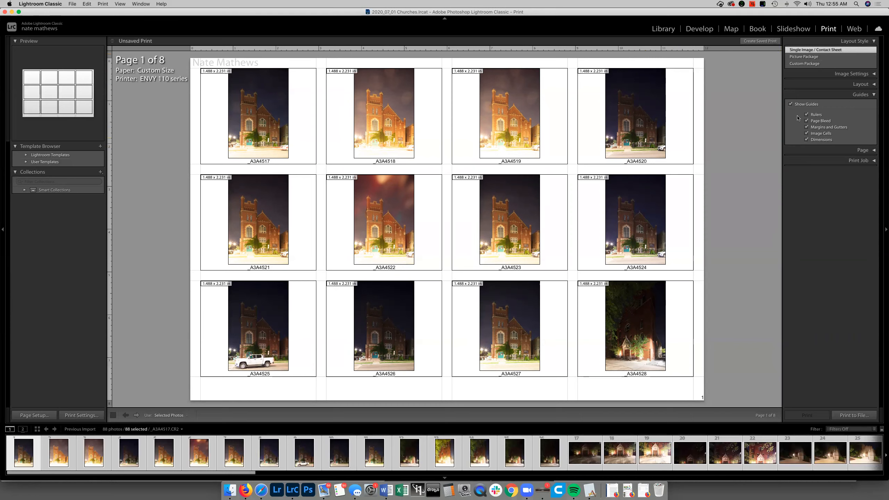
click(791, 106)
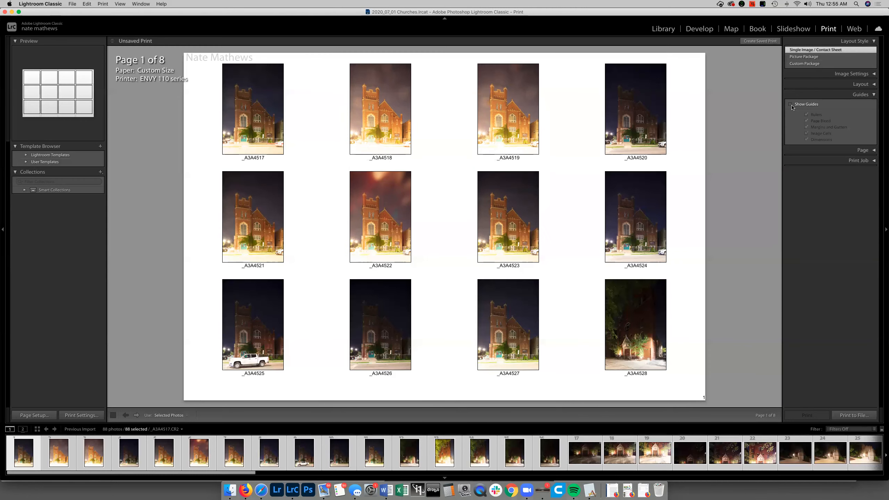
click(873, 92)
Try Keep Square for the contact sheet cells and turn it back off
click(872, 88)
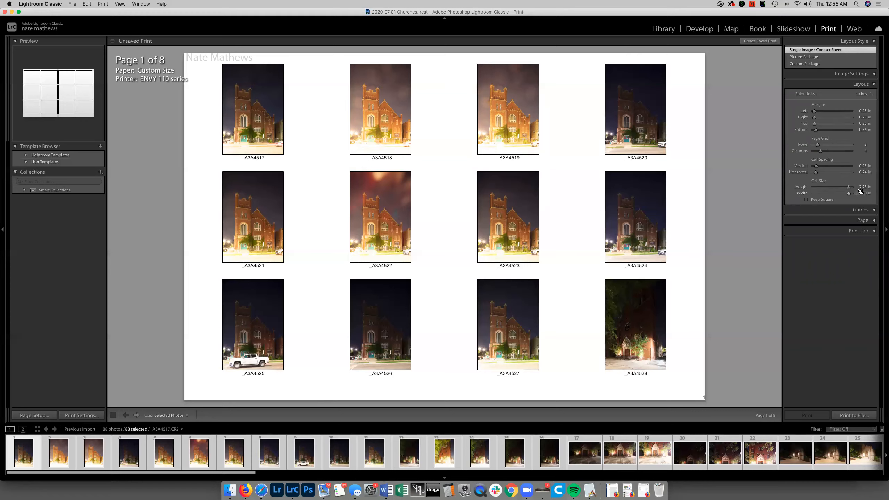
click(805, 200)
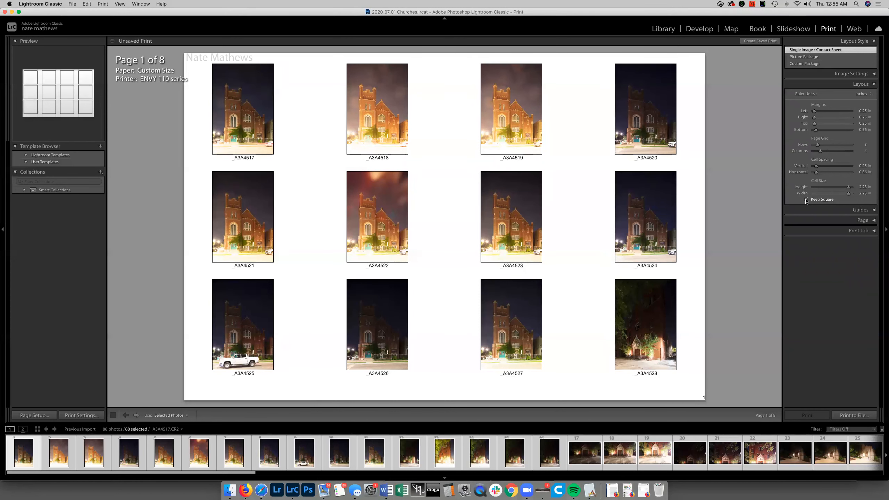
click(806, 200)
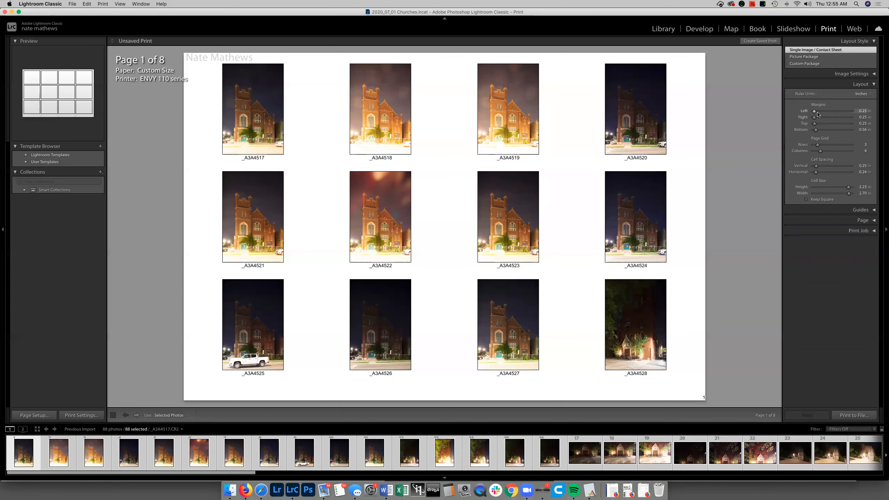
Set the left, right, top and bottom page margins to 0.10 in each
drag(815, 113, 804, 133)
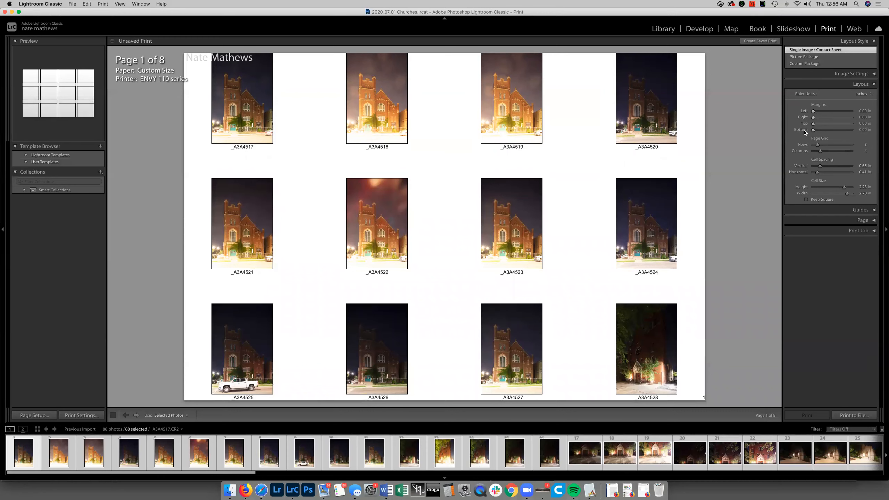
click(865, 111)
key(BackSpace)
text(.1)
key(Tab)
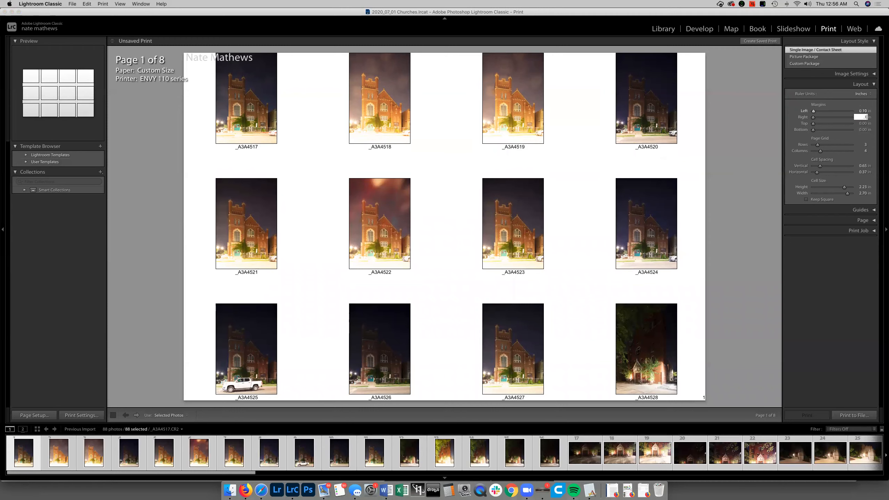
text(.1)
key(Tab)
text(.1)
key(Tab)
key(BackSpace)
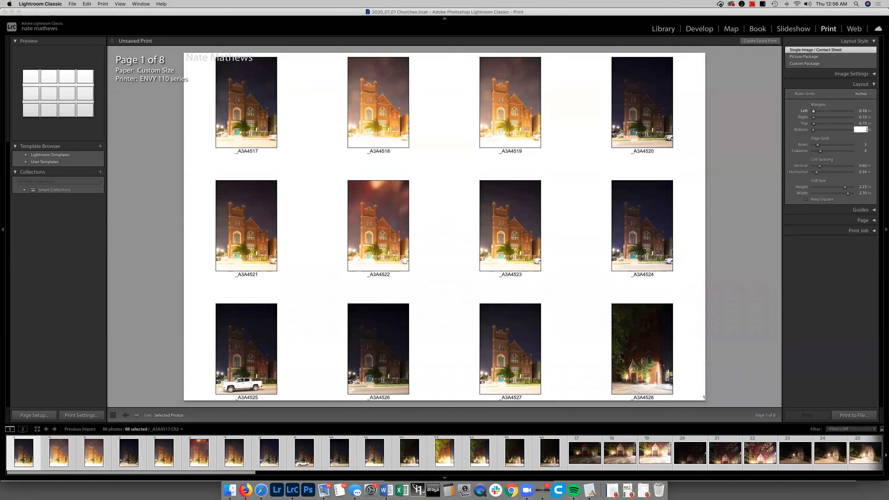
text(.1)
key(Tab)
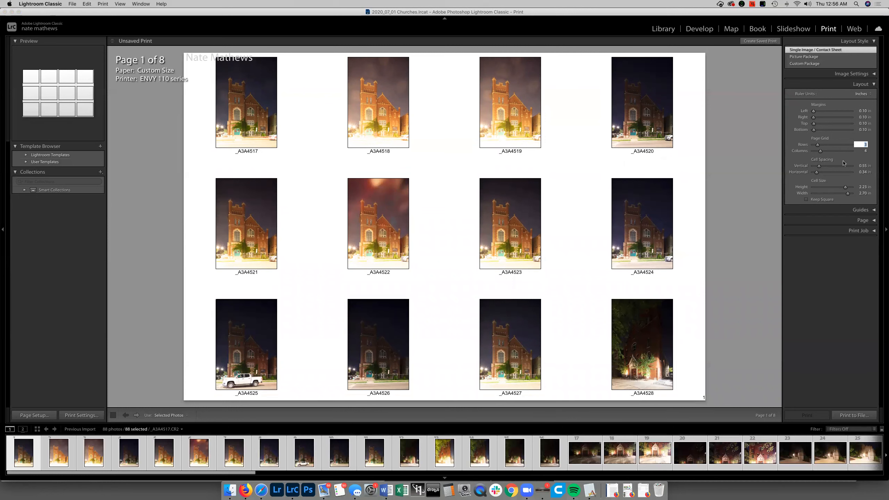
Set the vertical and horizontal cell spacing to 0.10 in and collapse the Layout settings
click(863, 166)
key(BackSpace)
key(Tab)
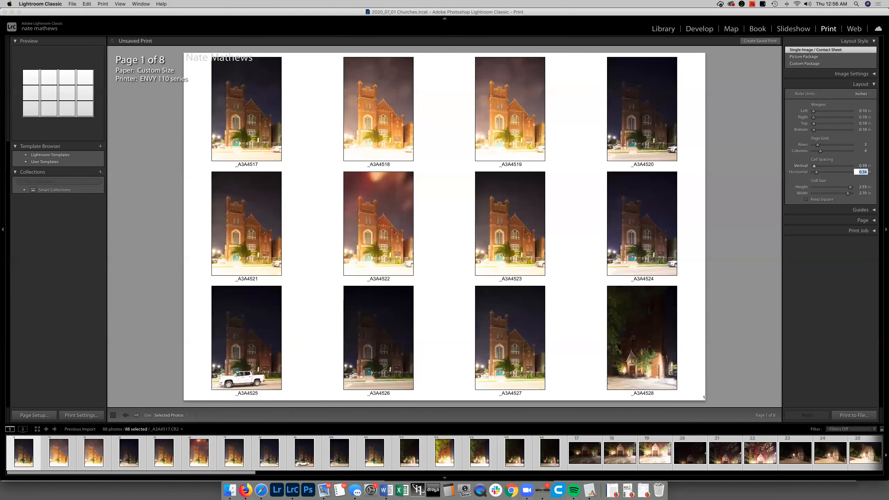
key(BackSpace)
text(0.1)
key(Return)
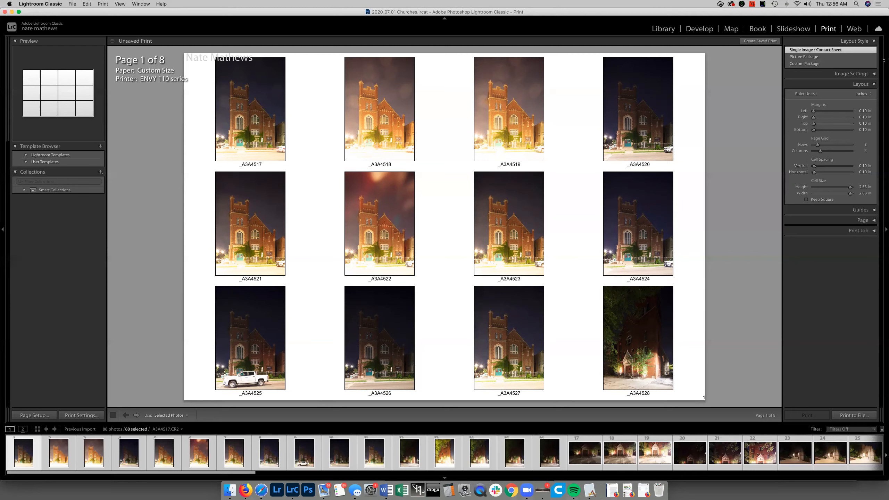
click(874, 84)
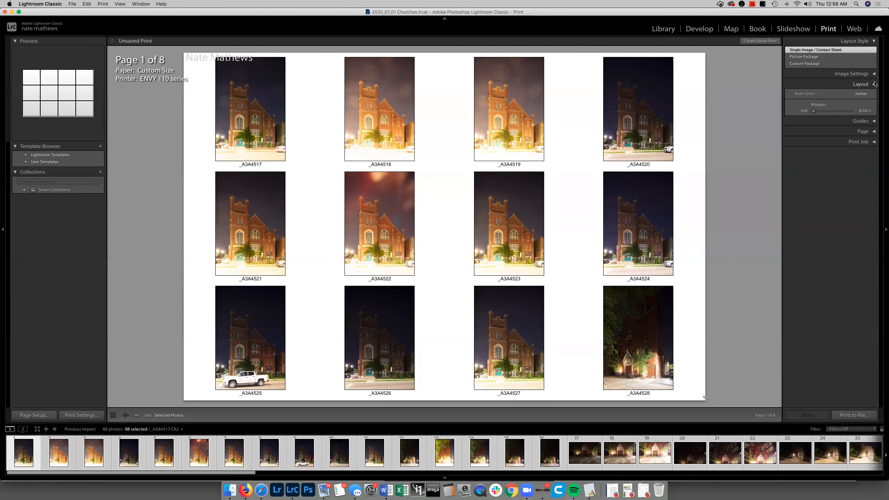
Try Rotate to Fit and Zoom to Fill on the contact sheet images, turning each off again
click(874, 73)
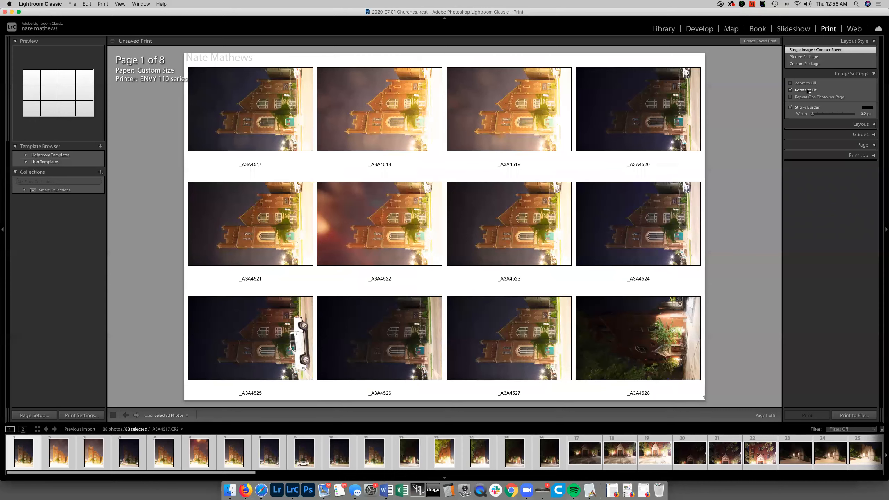
click(805, 89)
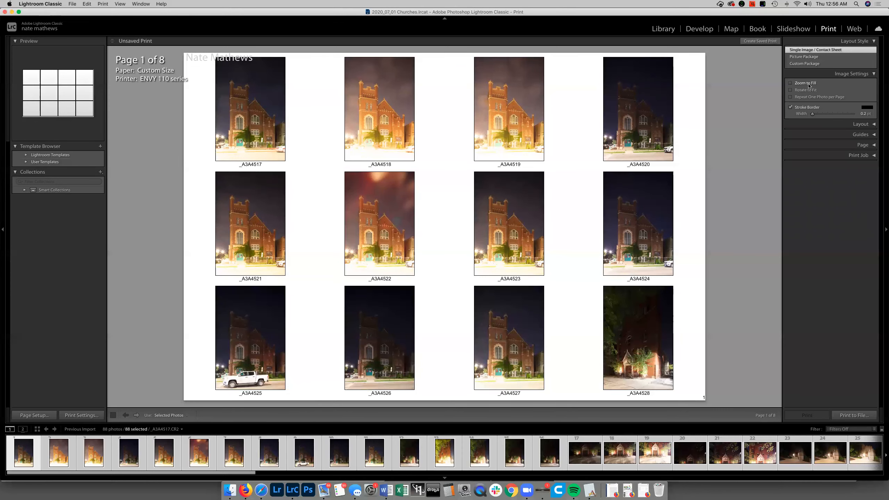
click(808, 85)
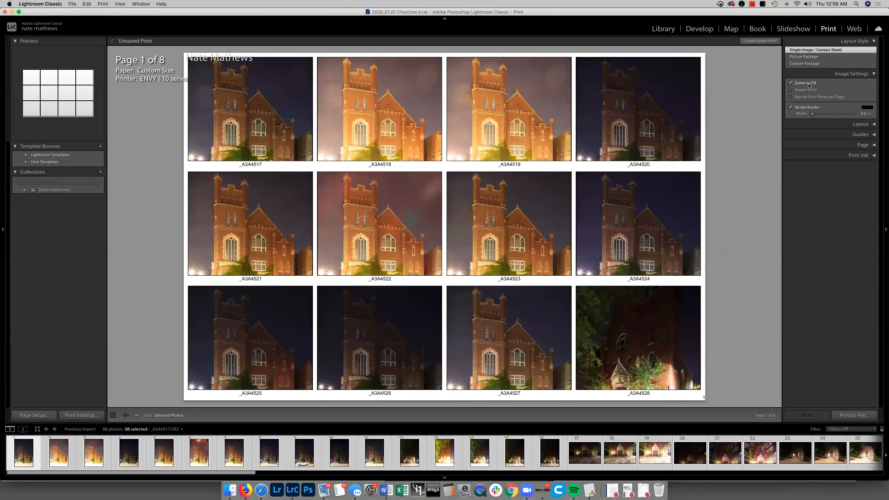
click(808, 85)
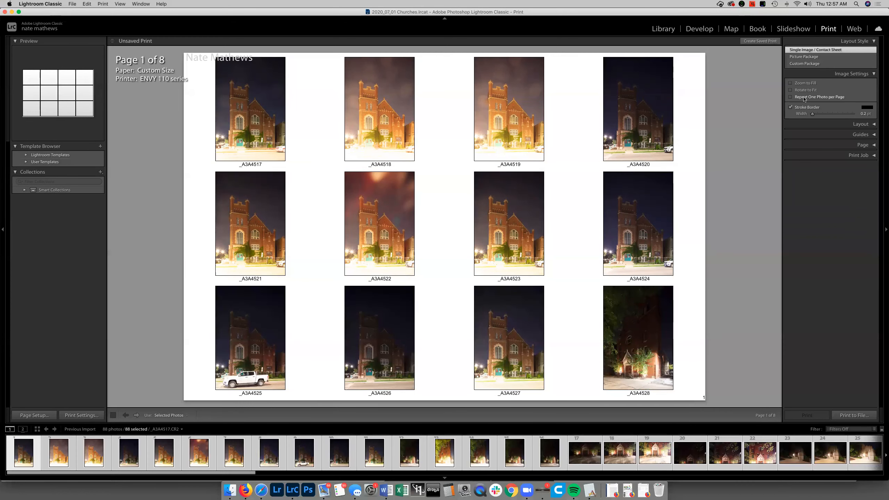
Try Repeat One Photo per Page for the contact sheet and turn it back off
click(816, 98)
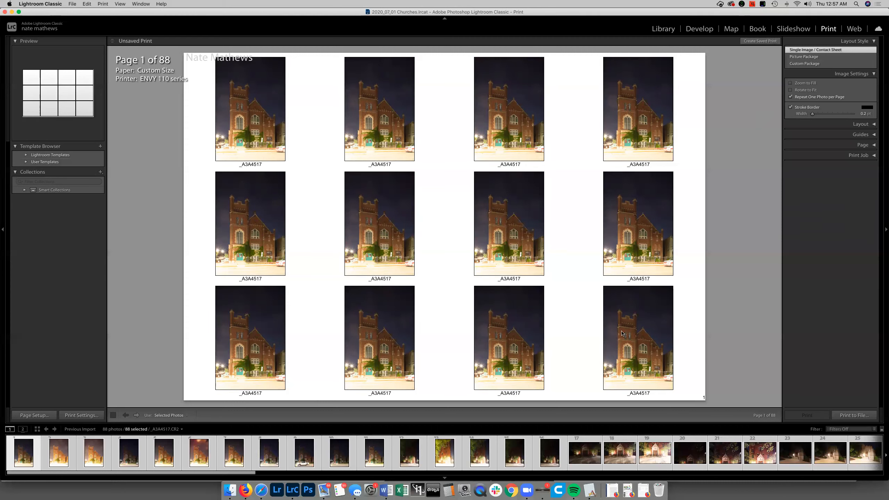
click(818, 99)
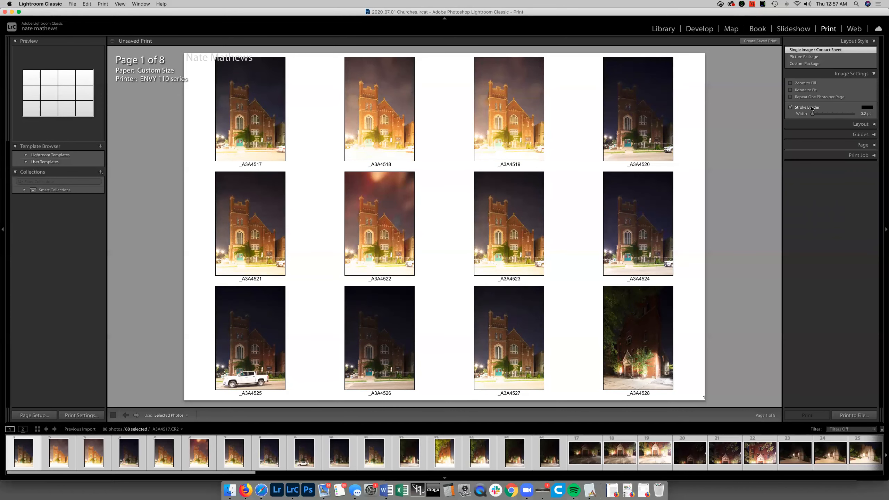
Compare the images with and without the stroke border, leaving the border on at its minimum width
drag(811, 113, 804, 118)
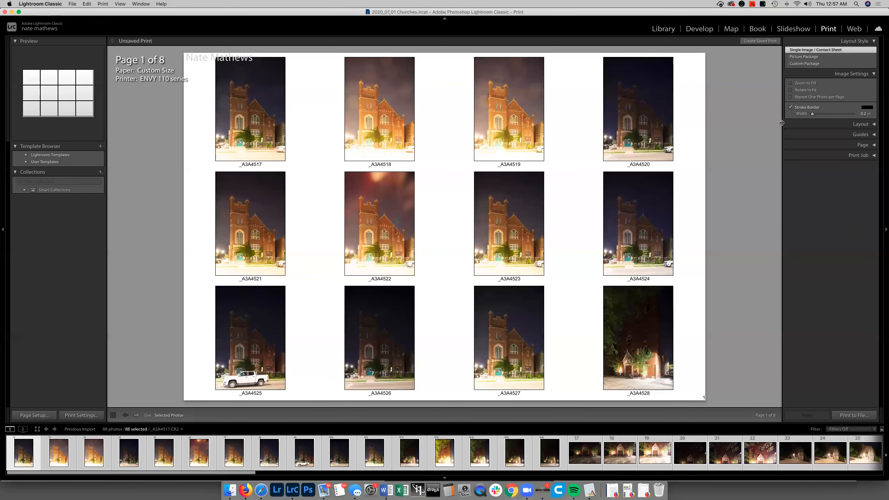
click(790, 108)
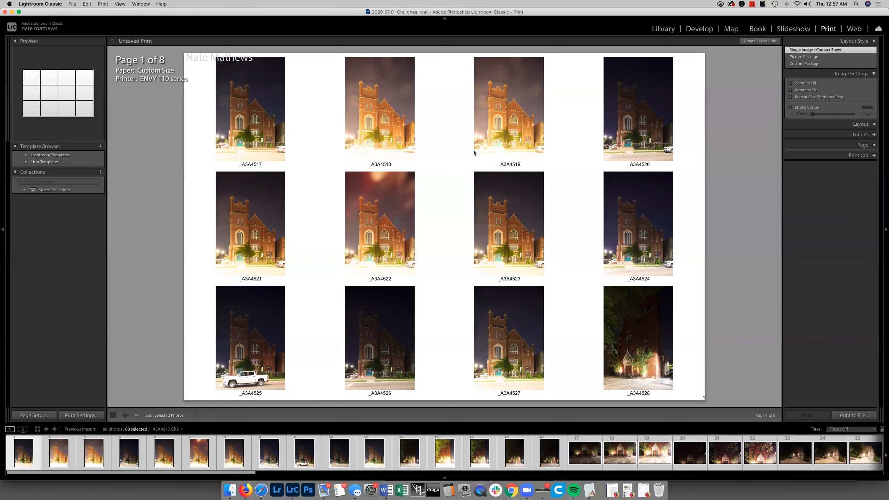
click(789, 107)
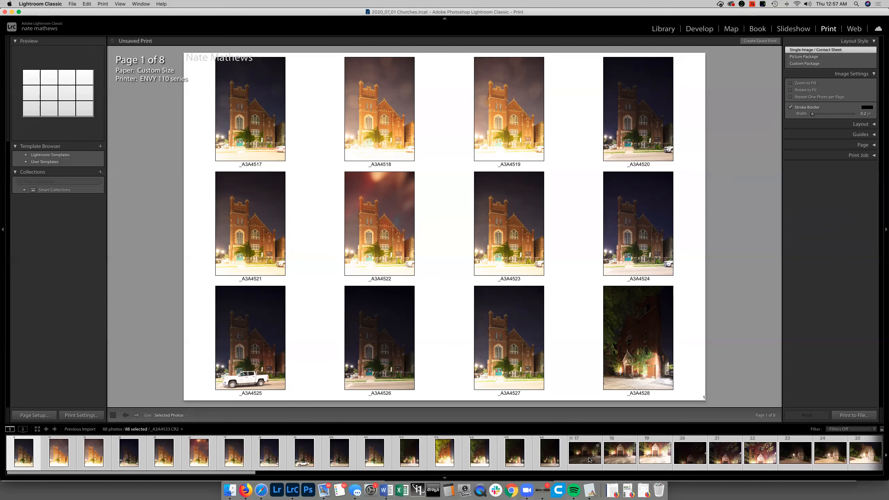
Try limiting the contact sheet to photos _A3A4518, _A3A4520, _A3A4523, _A3A4526, _A3A4529, _A3A4531 and _A3A4532
key(Right)
click(539, 463)
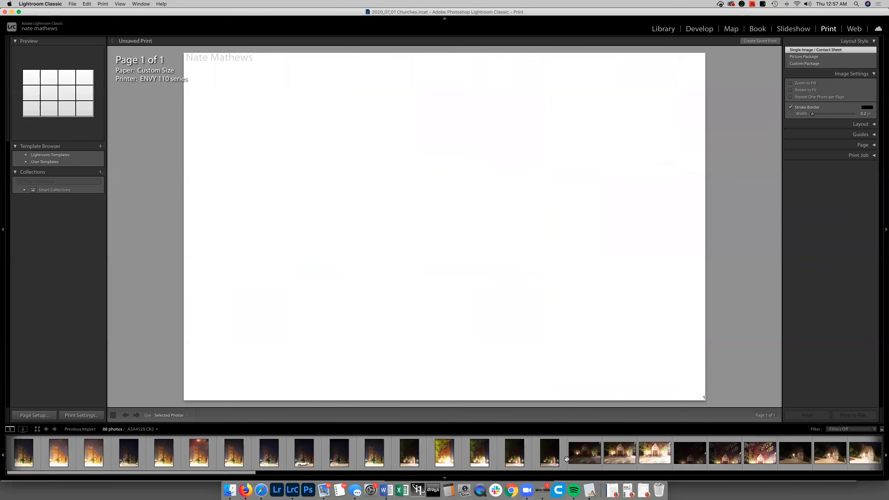
super+click(501, 459)
super+click(444, 457)
super+click(348, 457)
super+click(234, 455)
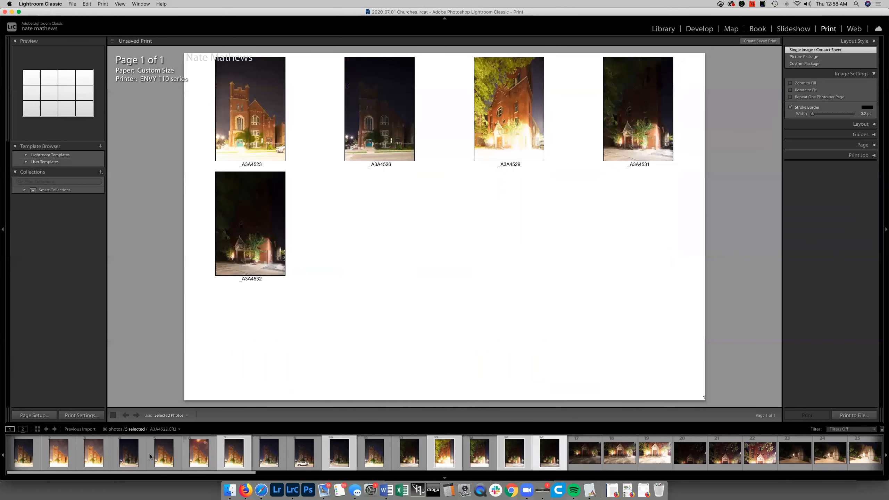
super+click(133, 453)
super+click(58, 453)
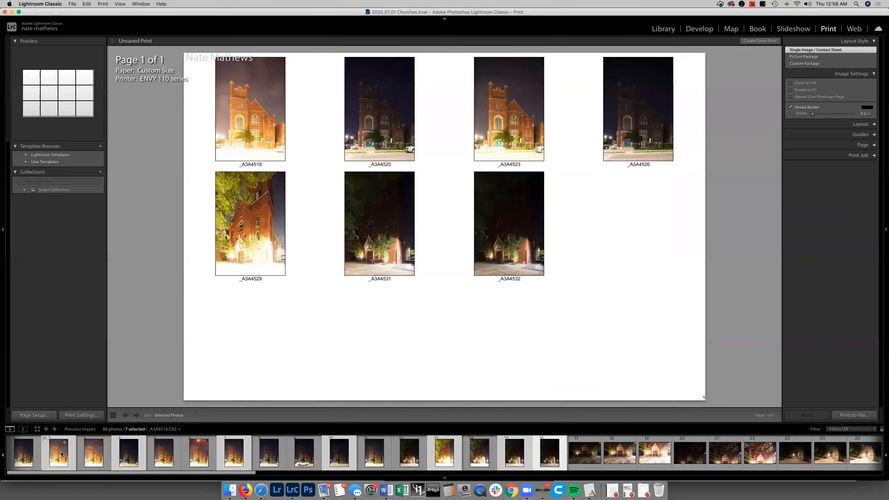
Select all the church photos for the contact sheet and page ahead to its fourth page
key(super+a)
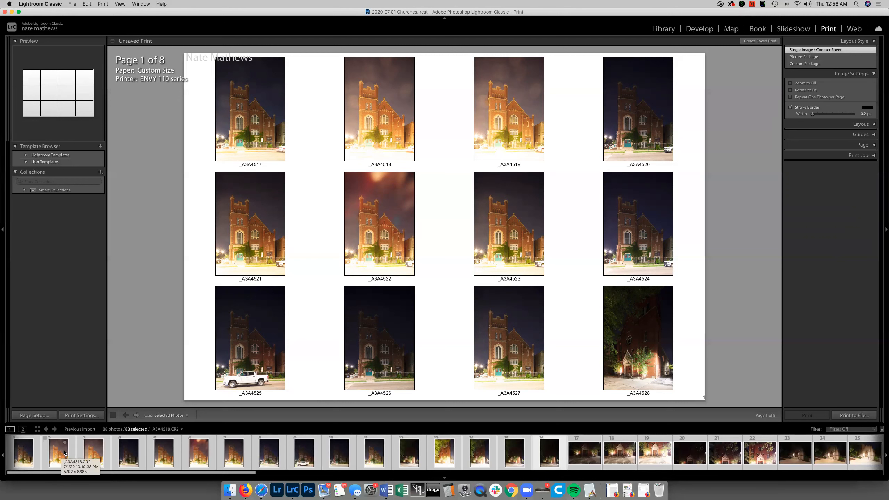
click(136, 415)
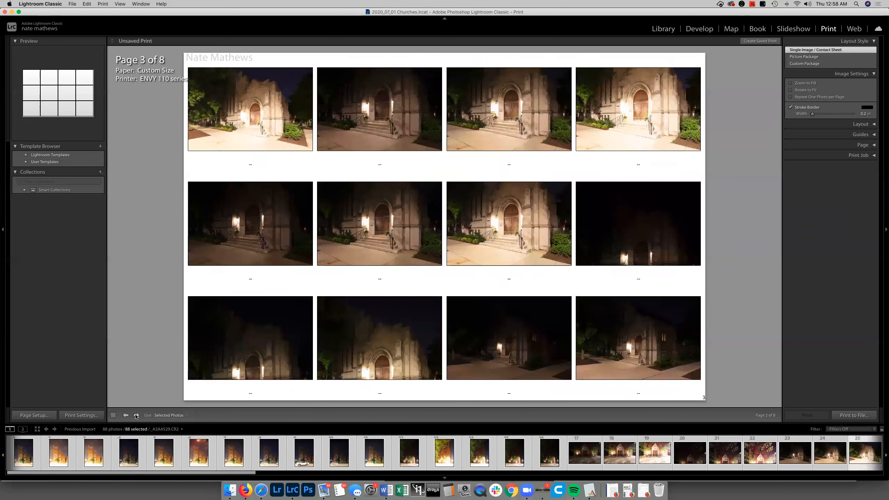
click(136, 415)
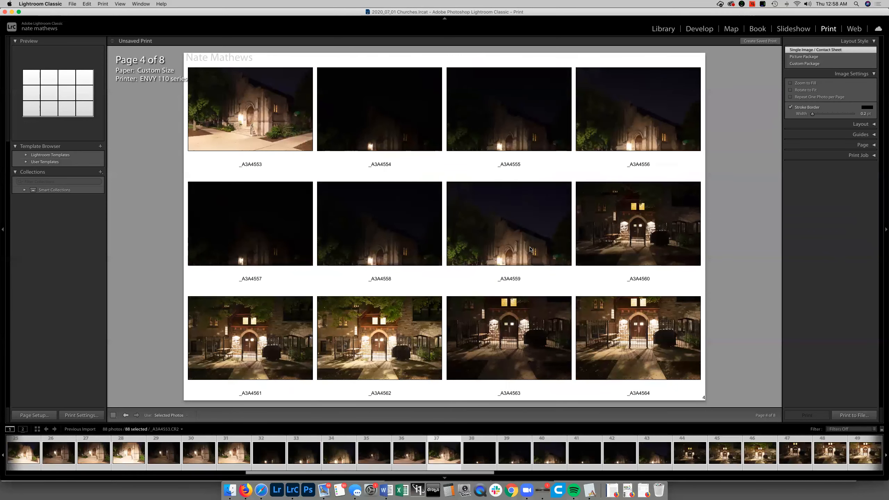
Start printing the contact sheet to file, choosing the 2020_07_01 Churches folder within Eye-Fi on the G-DRIVE USB drive as the destination
click(853, 415)
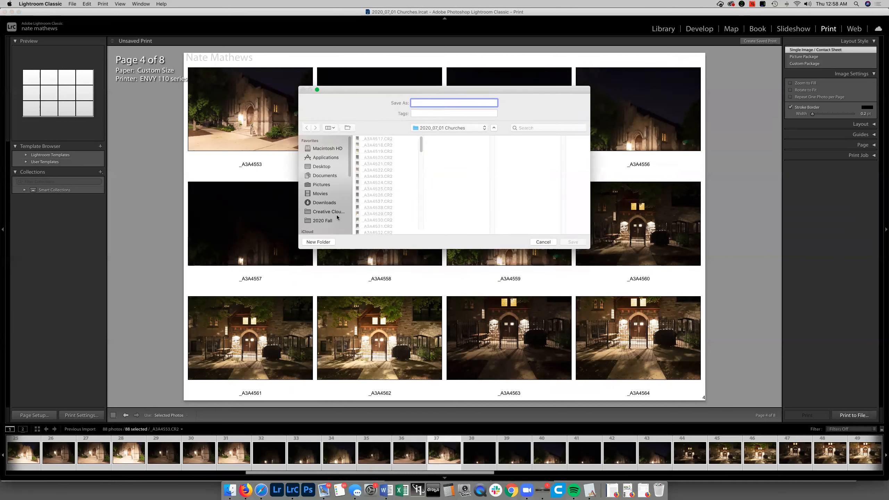
scroll(350, 166, down, 4)
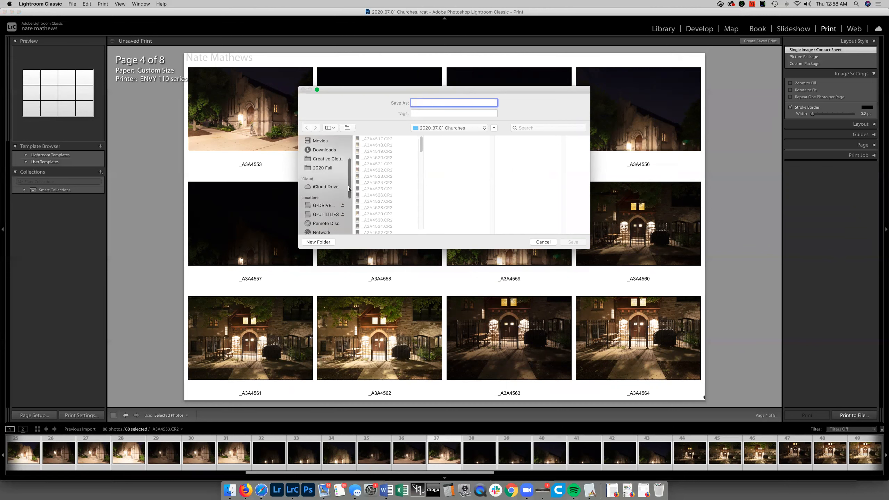
click(333, 205)
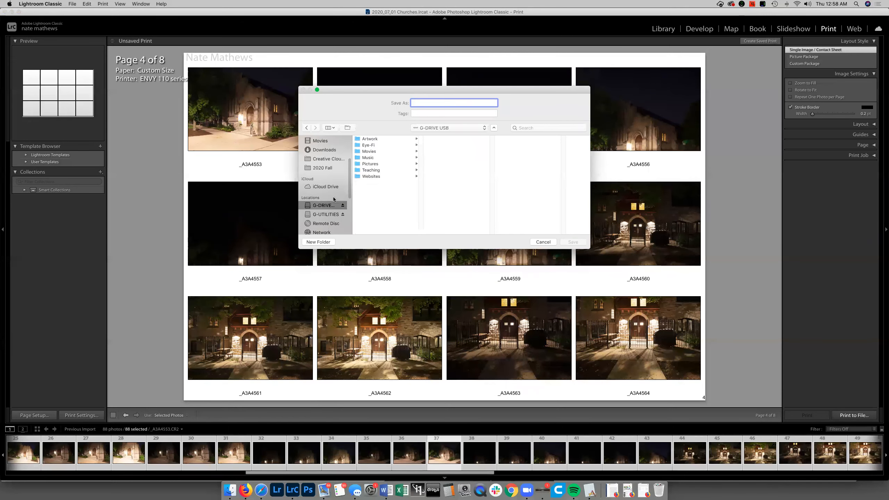
click(371, 145)
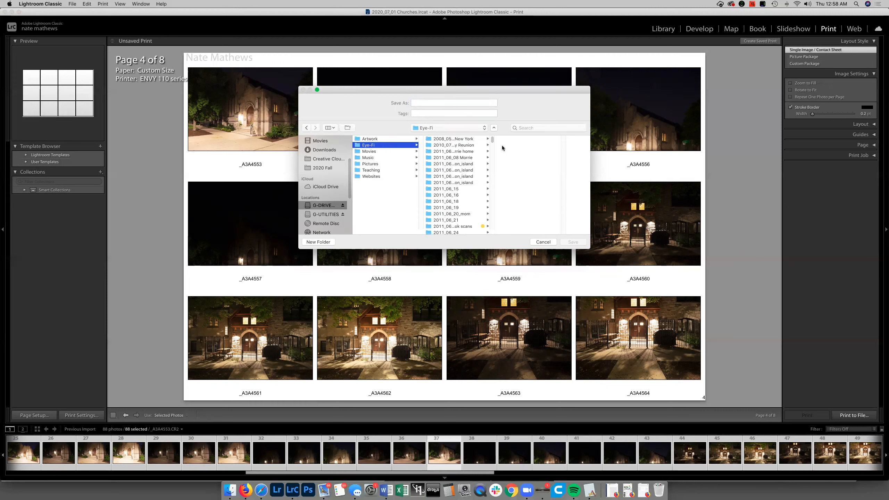
drag(493, 139, 493, 251)
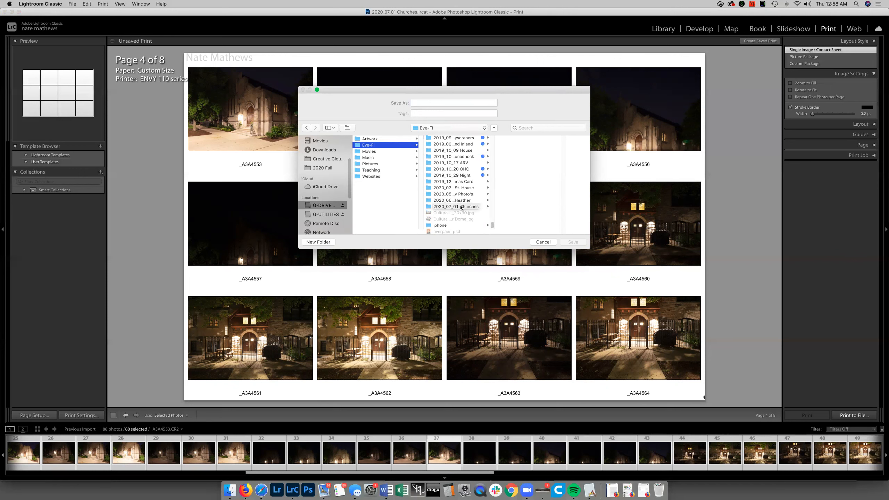
click(484, 209)
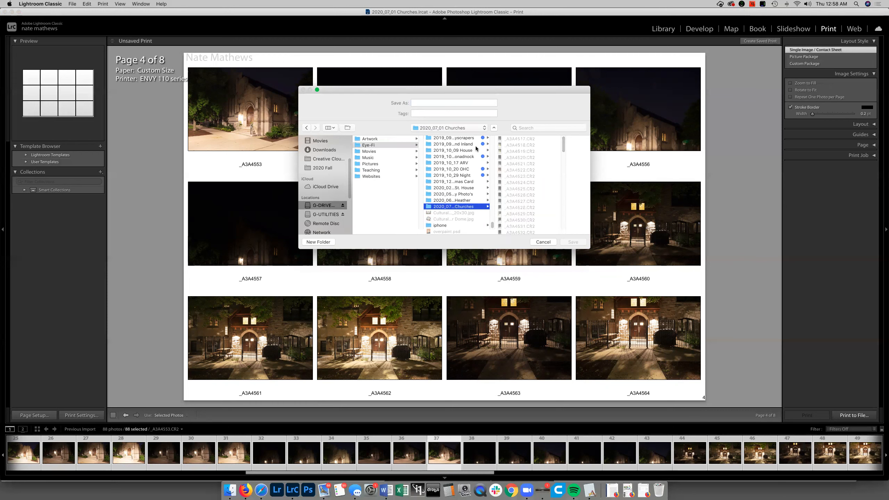
Name the output "2020_07_01 Churches Contact sheet" and save it
click(457, 104)
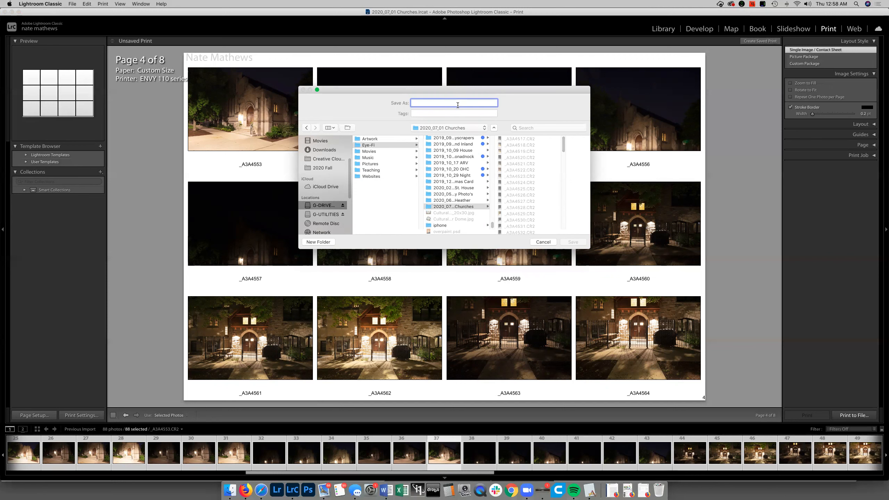
text(2020_07)
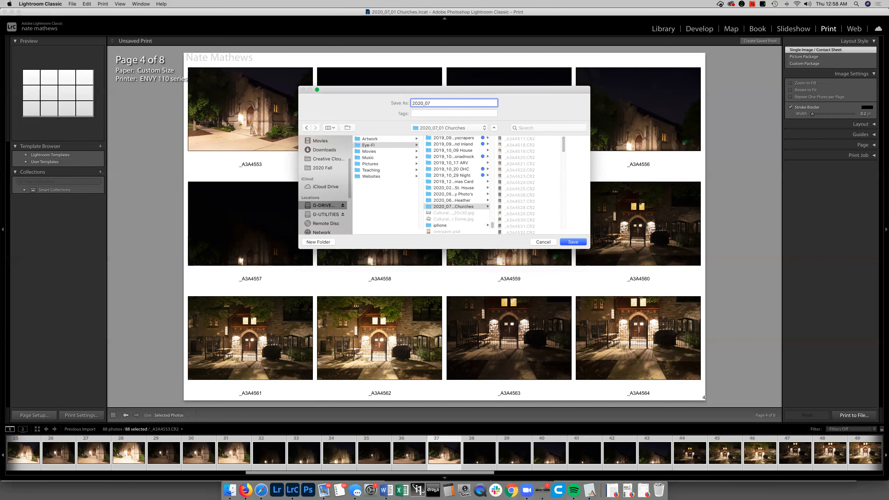
text(_01 Churche)
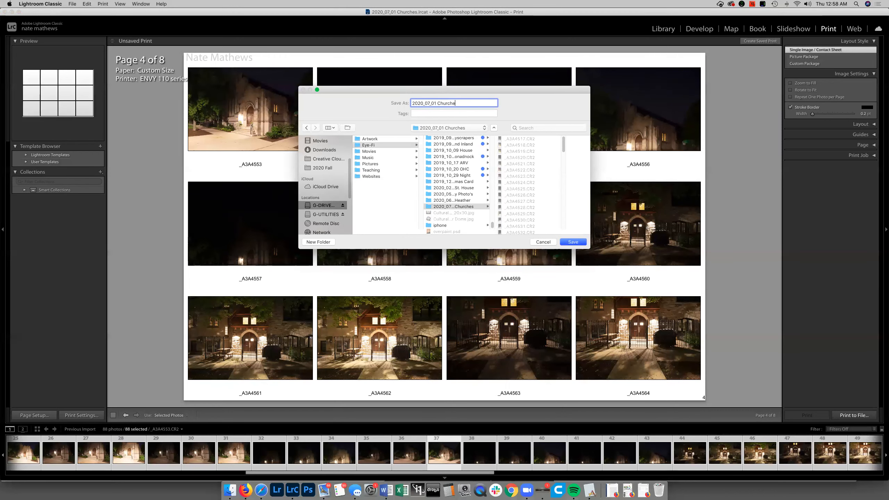
text(s Contact sheet)
click(572, 242)
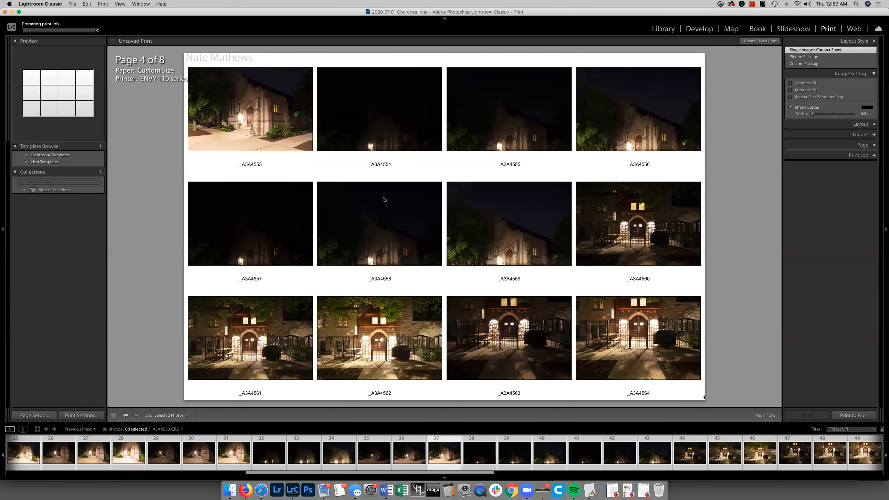